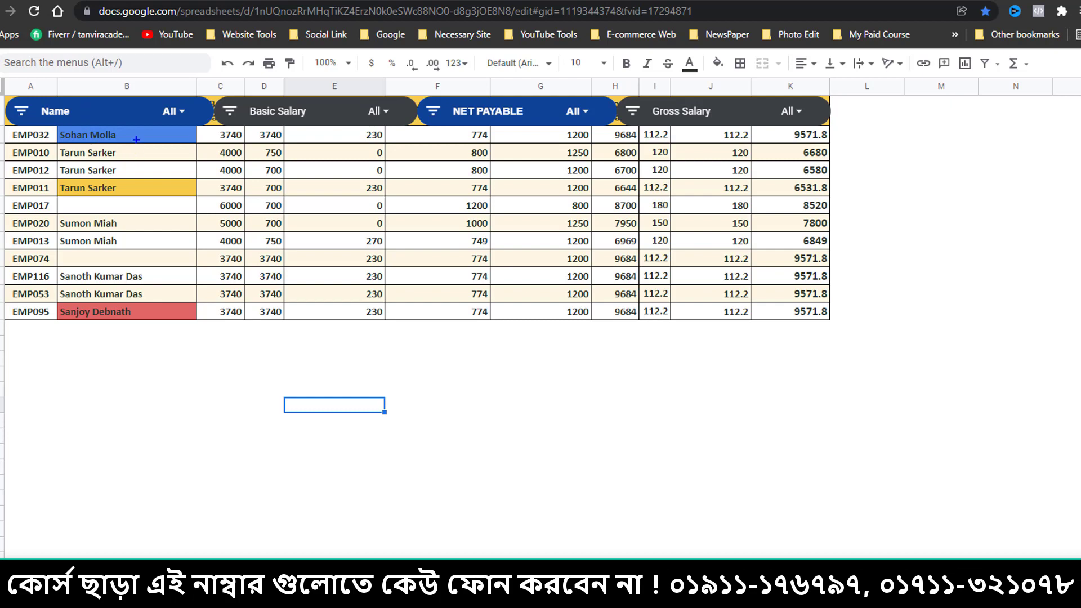
drag(136, 130, 136, 241)
drag(323, 127, 312, 239)
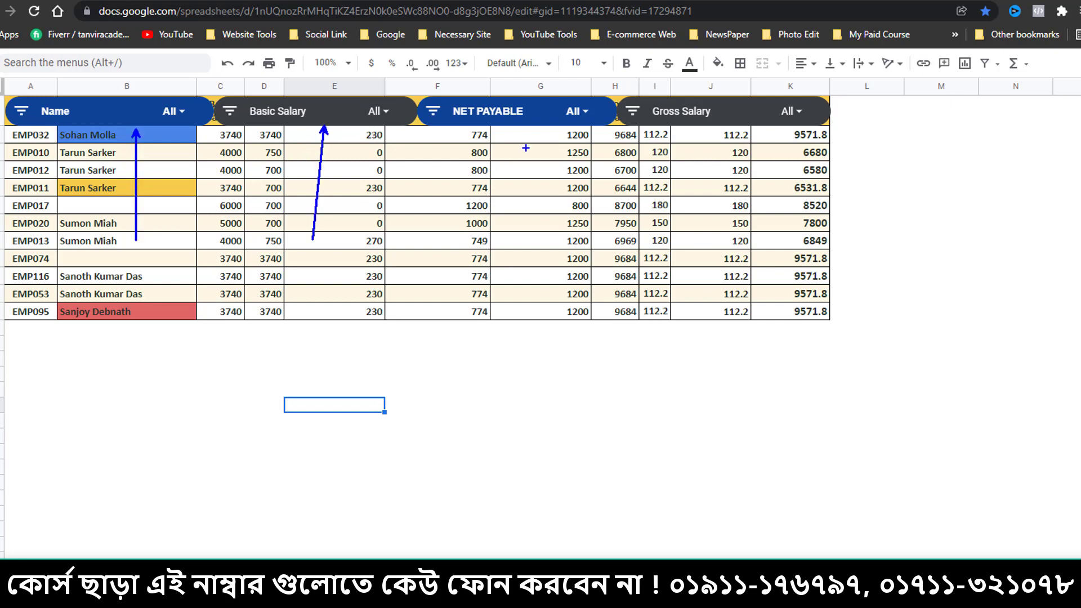
drag(534, 126, 534, 221)
drag(739, 128, 740, 228)
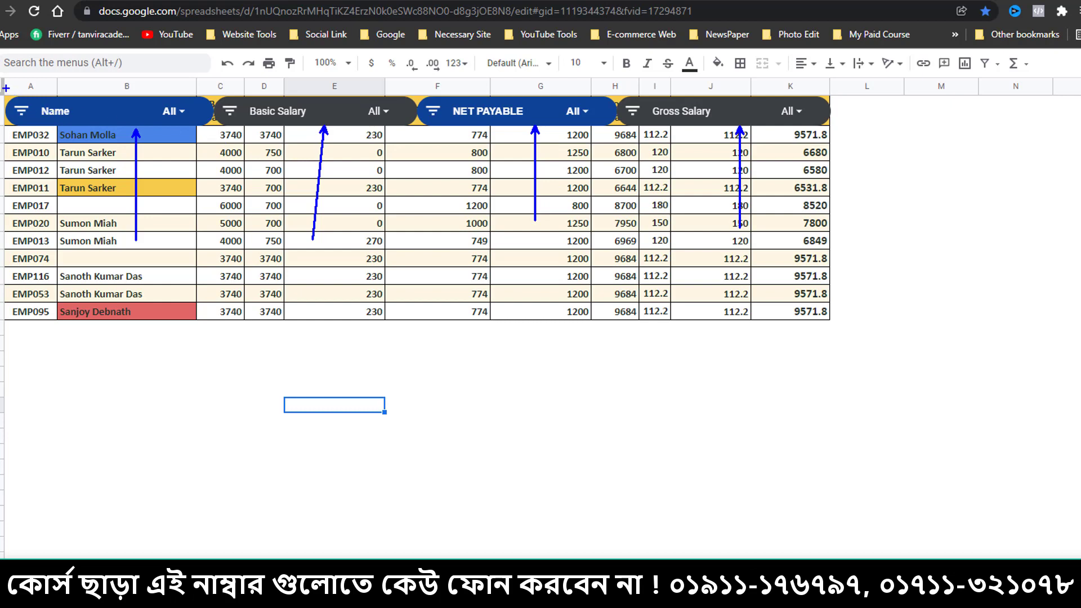
drag(3, 87, 205, 138)
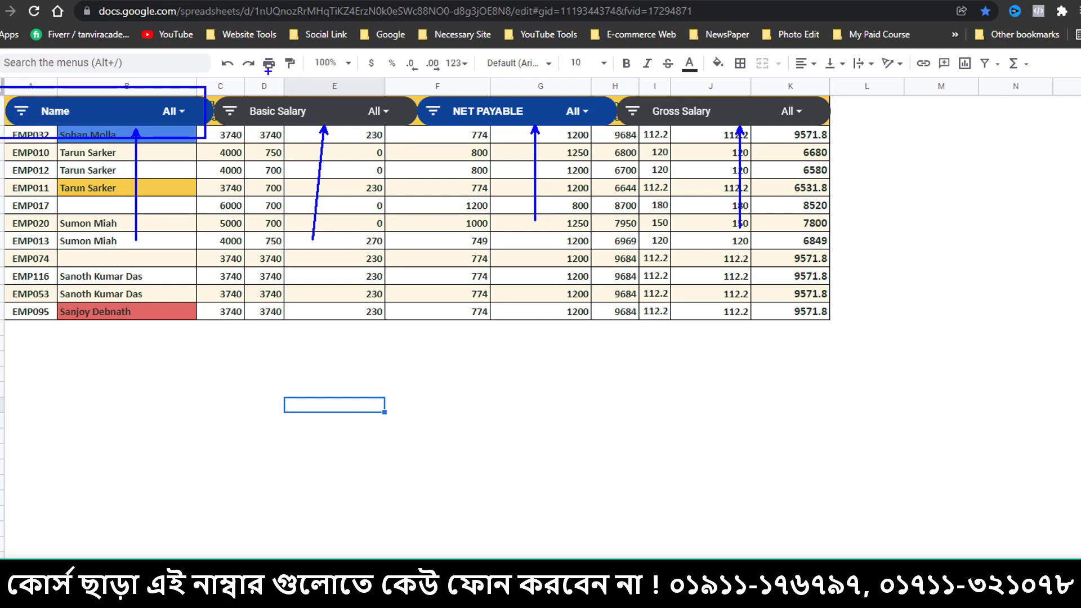
mouse_move(209, 88)
mouse_down()
mouse_move(397, 150)
mouse_move(411, 136)
mouse_up()
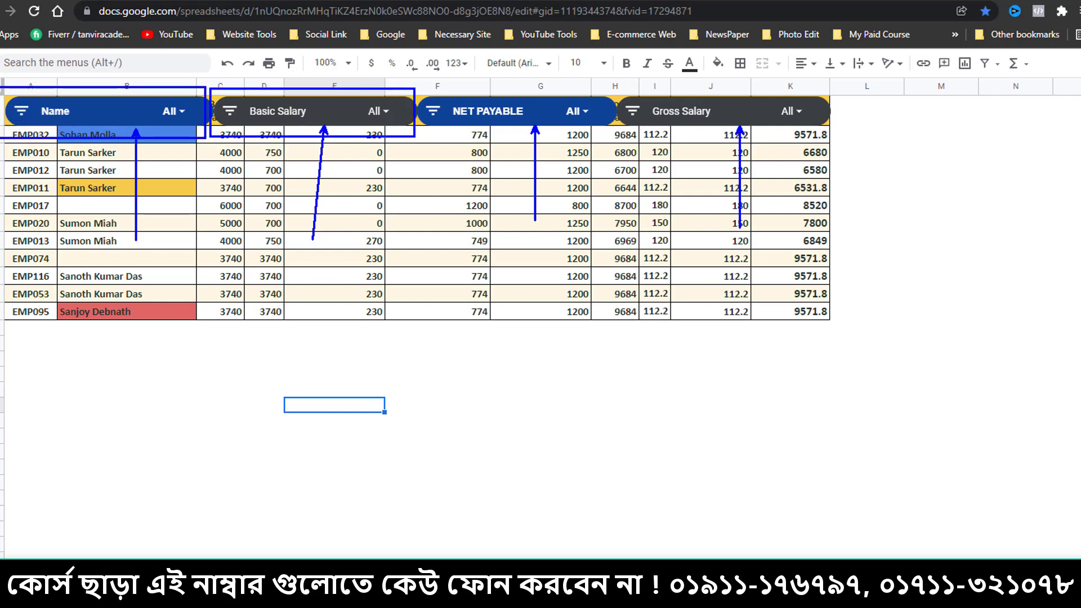
drag(415, 84, 626, 139)
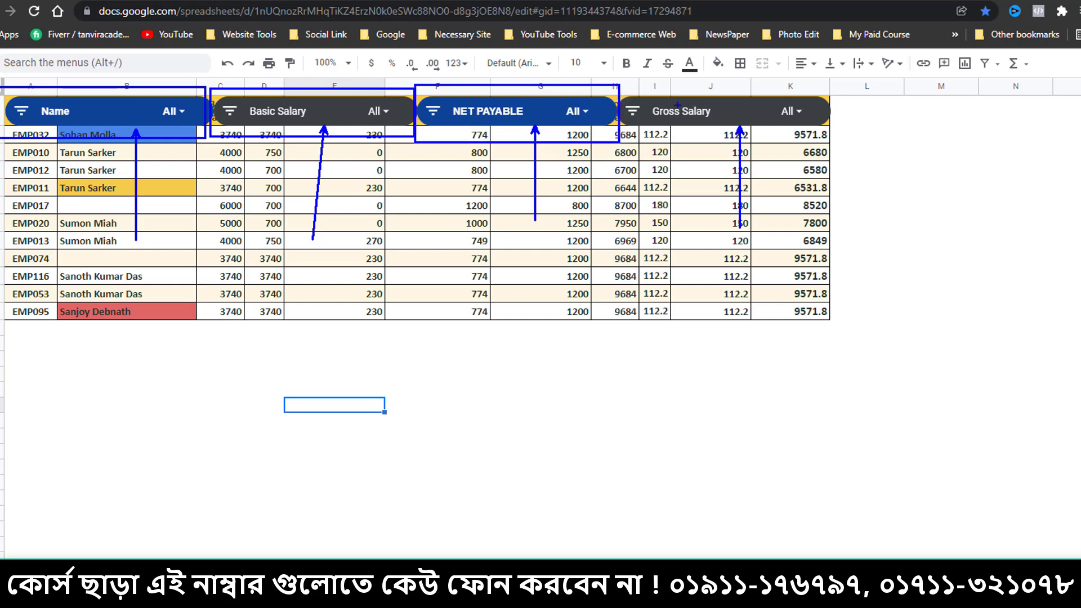
mouse_move(619, 79)
mouse_down()
mouse_move(728, 121)
mouse_move(823, 146)
mouse_move(833, 136)
mouse_up()
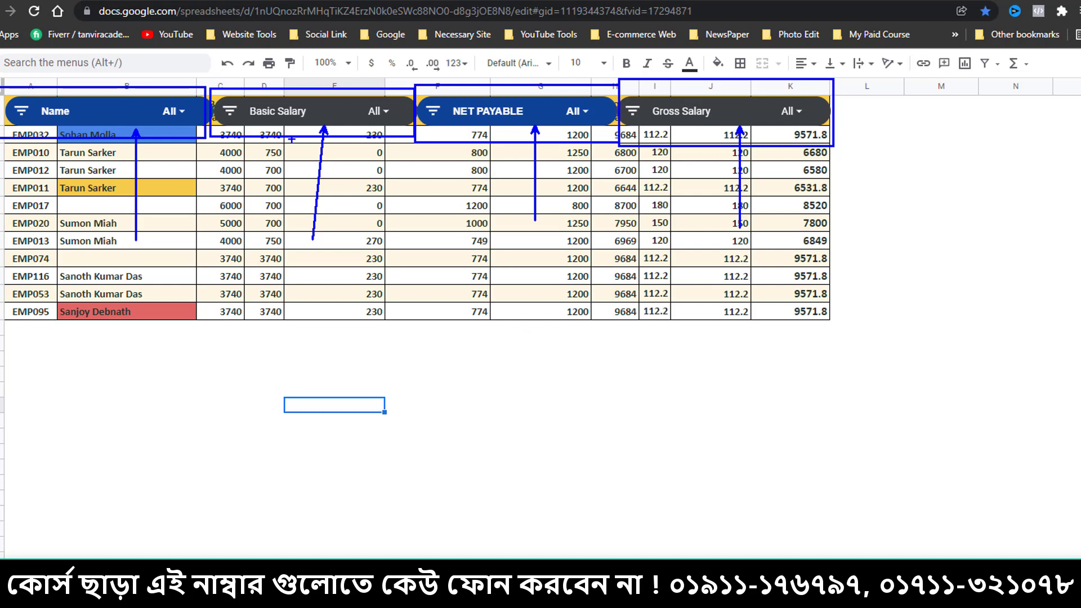
key(Escape)
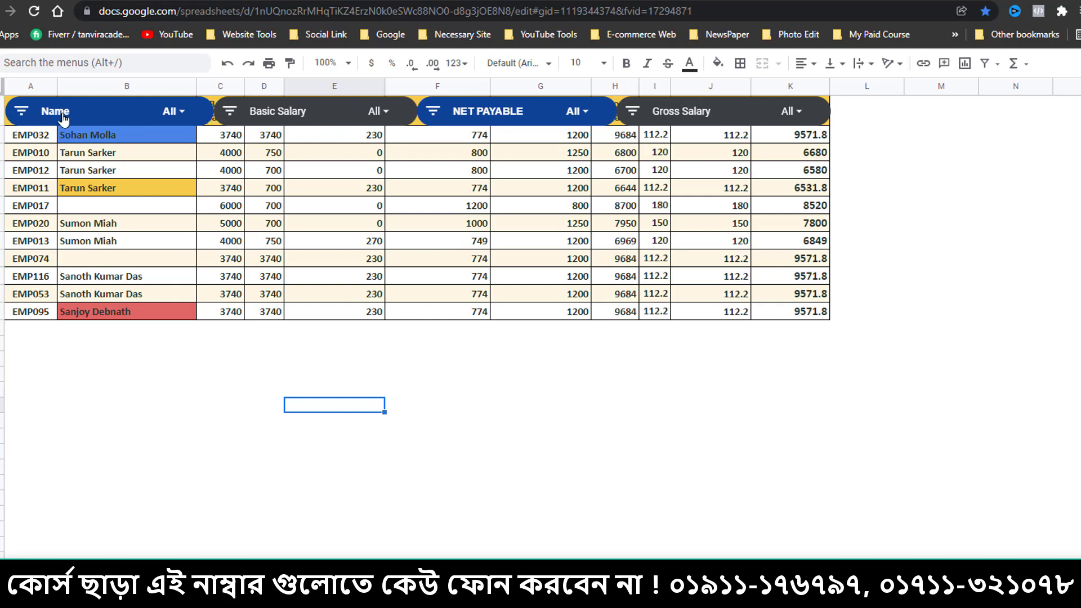
- Filter the table with the Name slicer, clearing all values and keeping only the fourth and sixth listed names
click(182, 111)
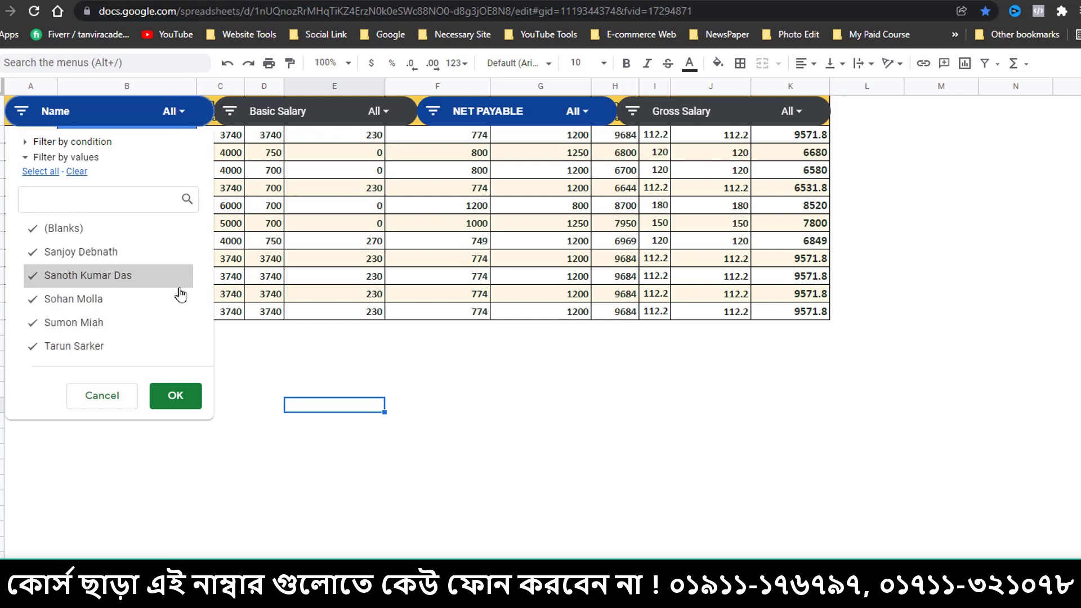
click(73, 172)
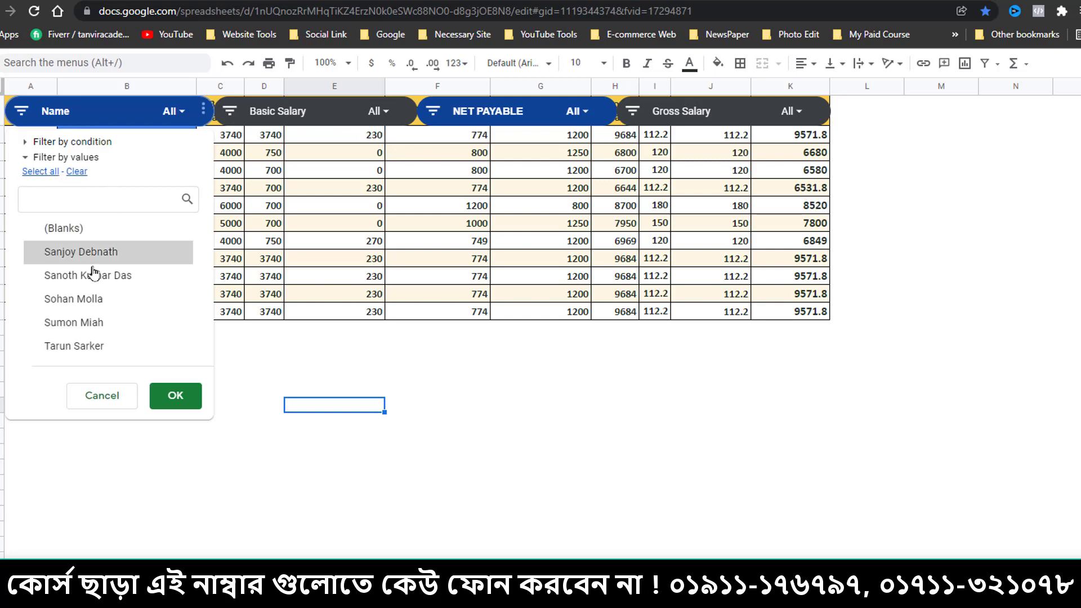
click(83, 302)
click(85, 345)
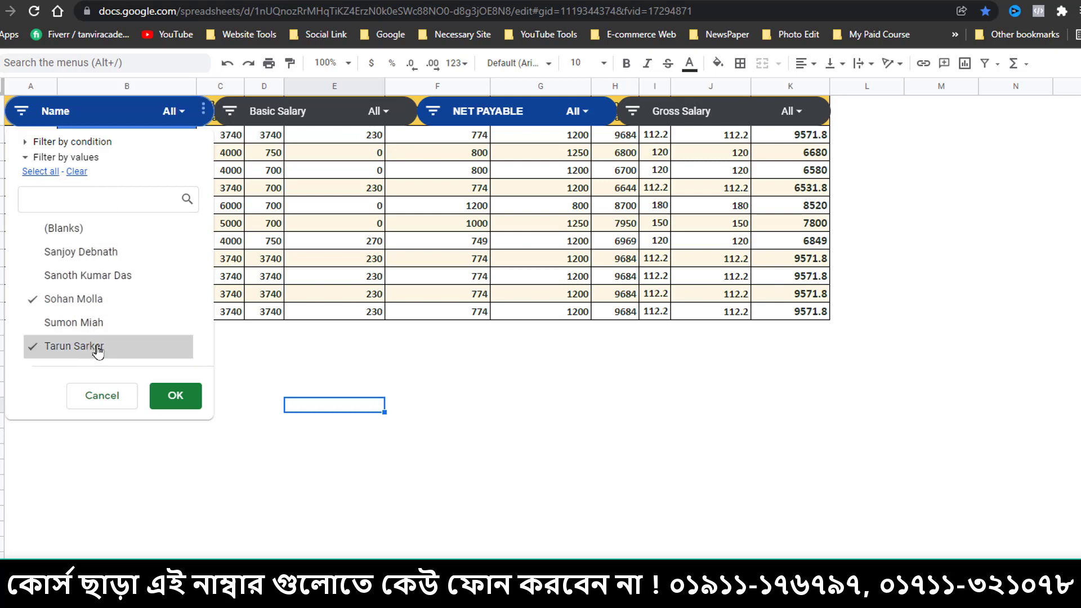
click(177, 396)
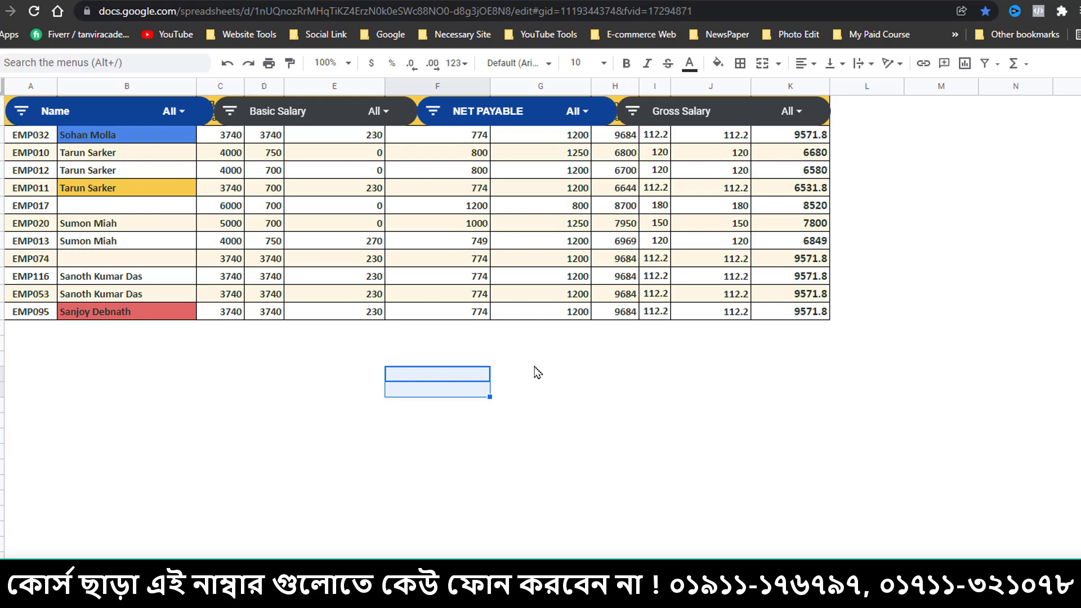
- Switch to Sheet1 with the full salary table and restore the hidden document header and menus
key(ctrl+shift+Page_Up)
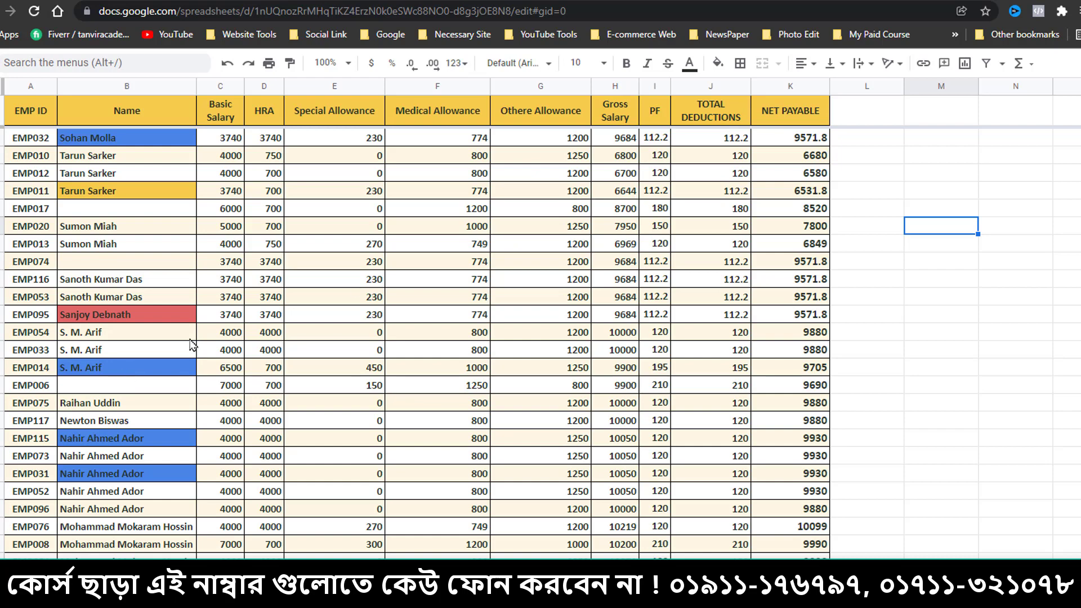
key(ctrl+shift+f)
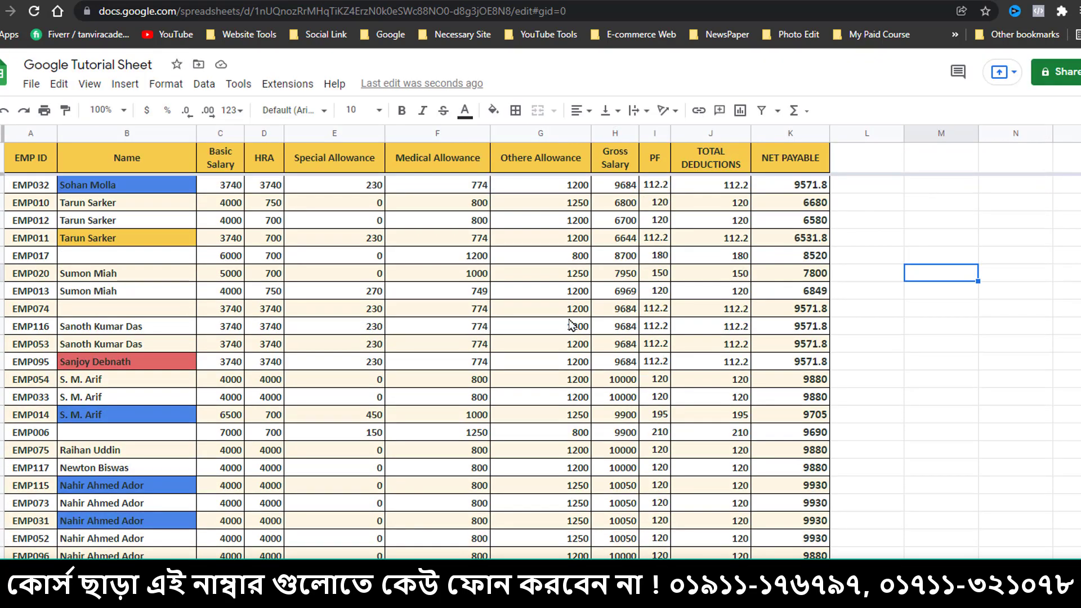
click(203, 85)
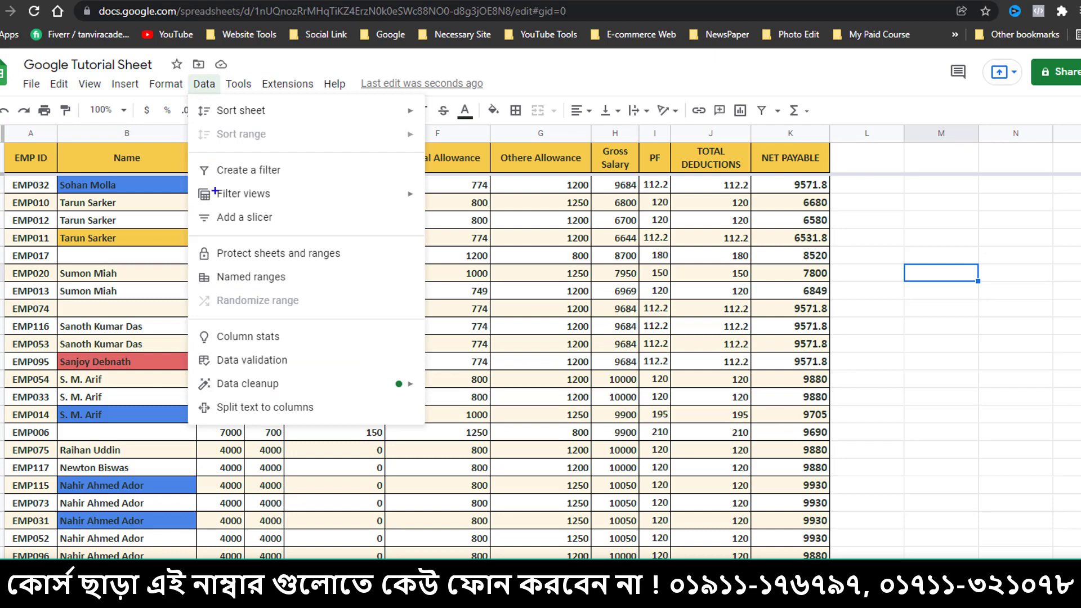
drag(192, 207, 283, 229)
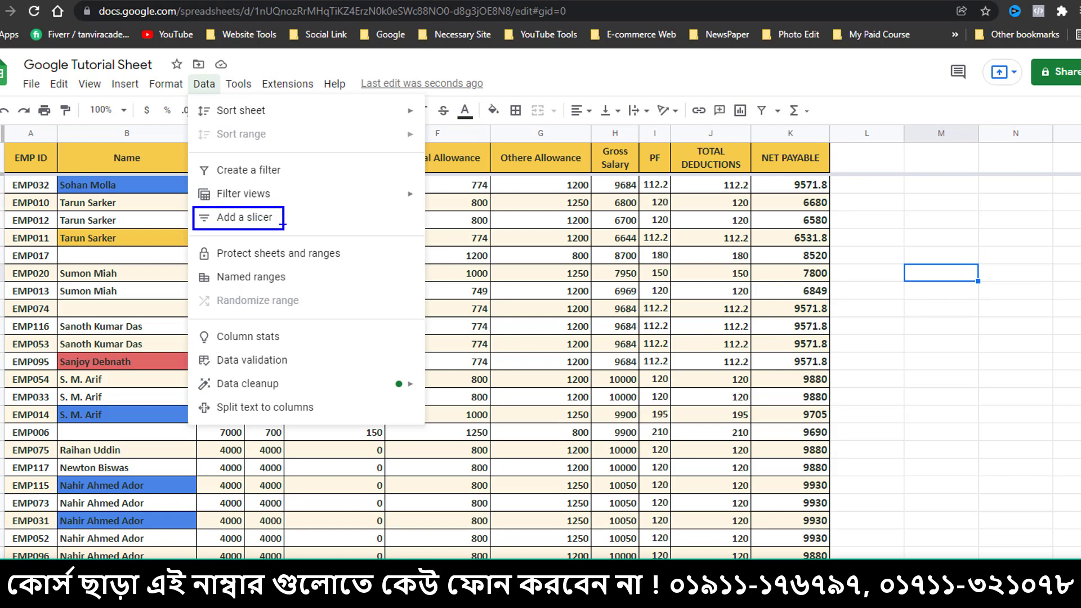
key(Escape)
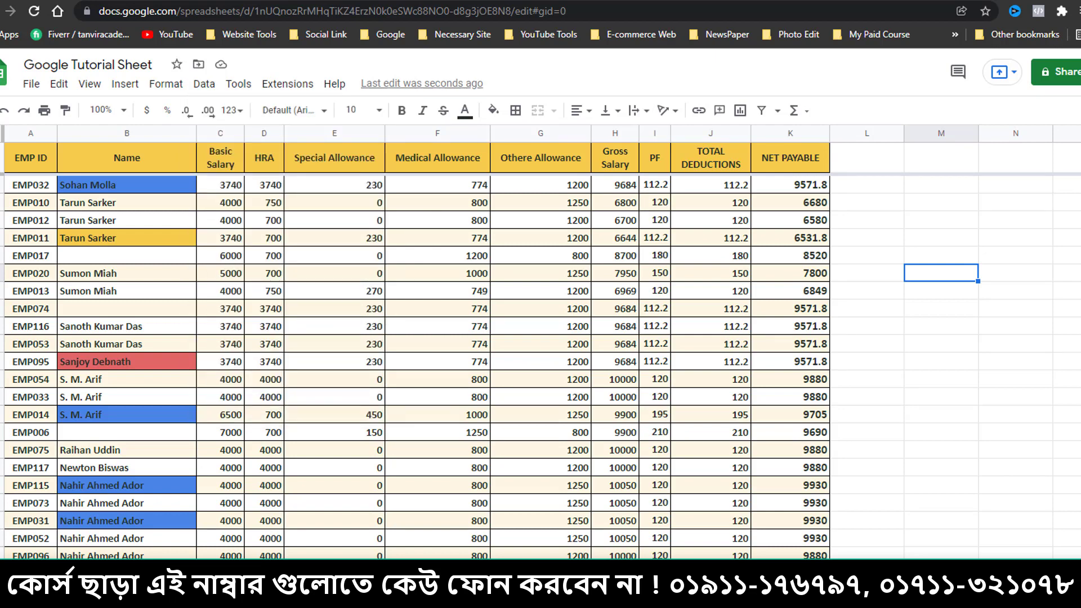
- Try adding a slicer from an empty cell without choosing a data range, and delete that slicer
click(204, 84)
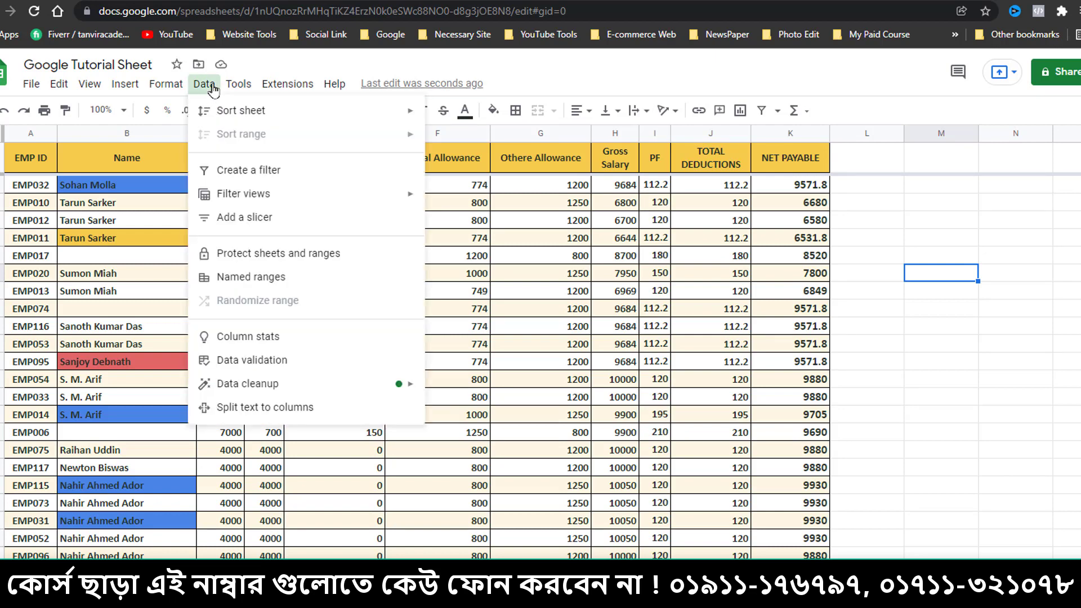
click(257, 220)
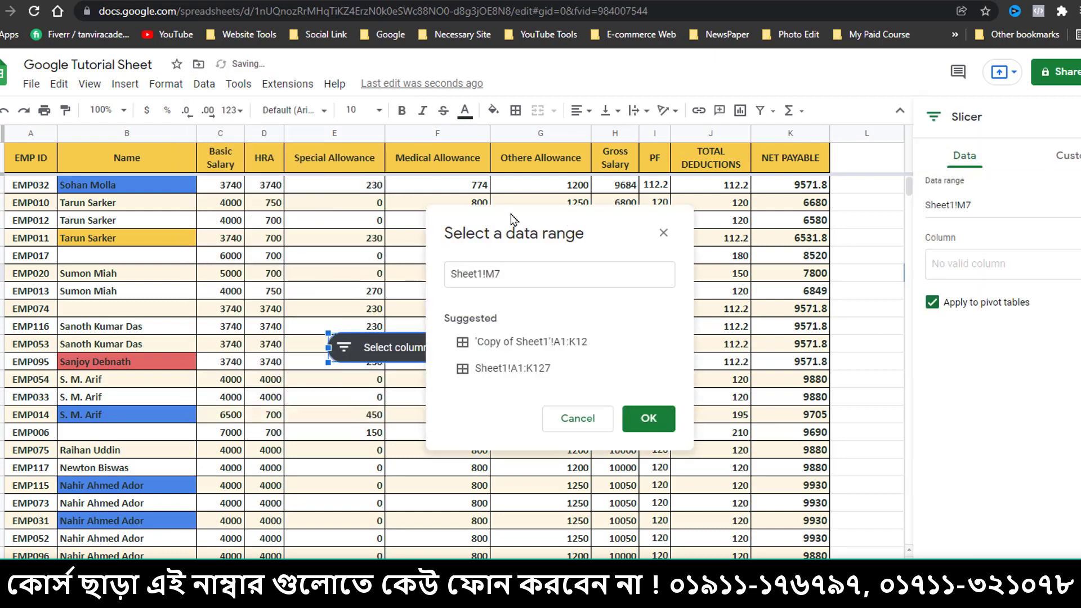
drag(511, 214, 462, 71)
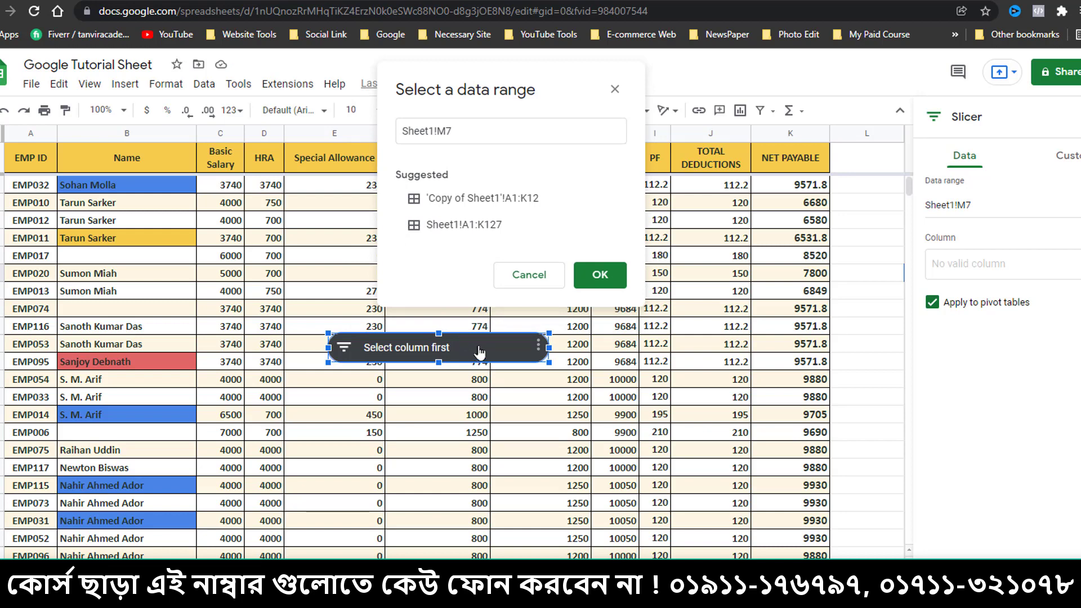
click(615, 92)
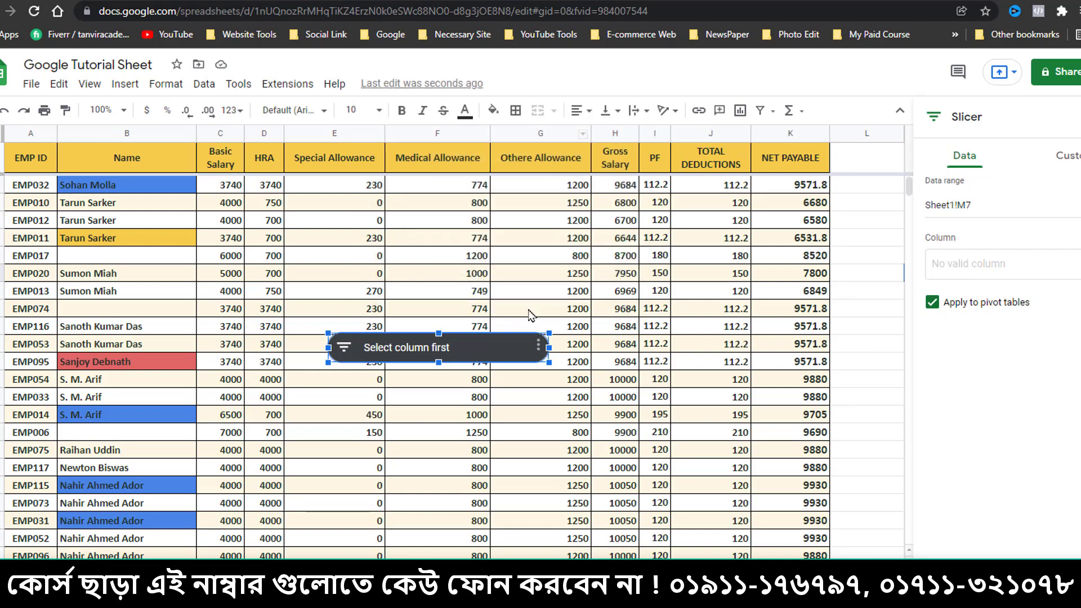
drag(479, 348, 503, 219)
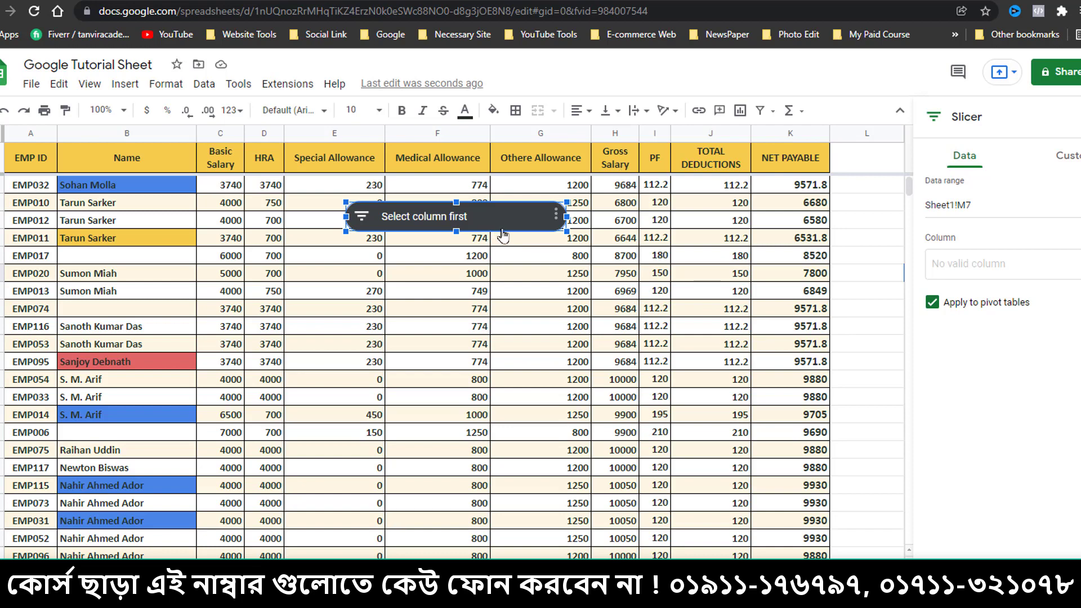
key(Delete)
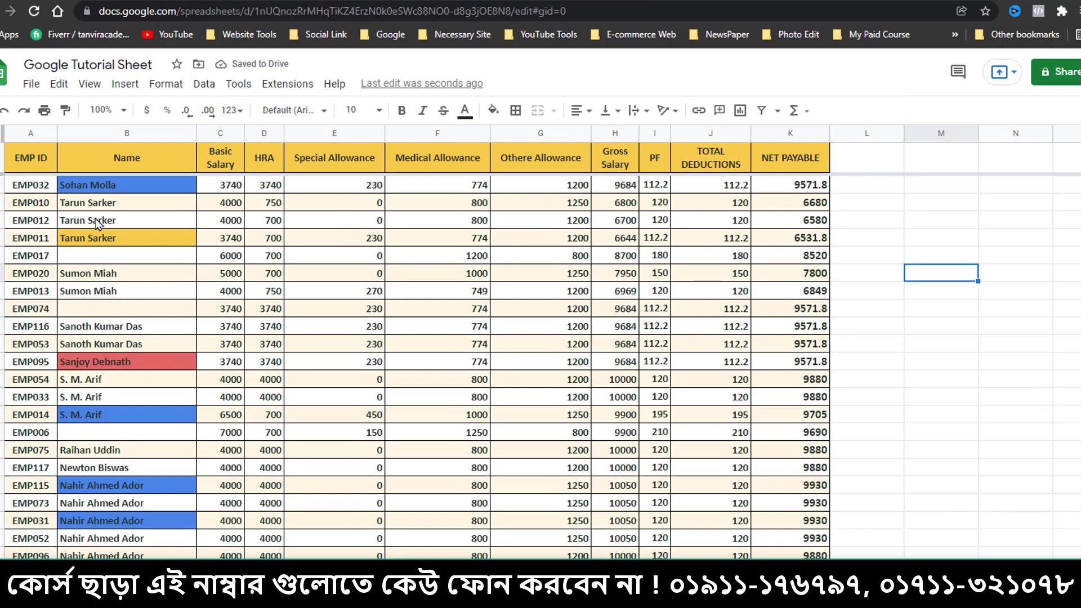
- Insert a slicer for the salary table filtering the Name column, and place it over the EMP ID and Name headers
click(29, 163)
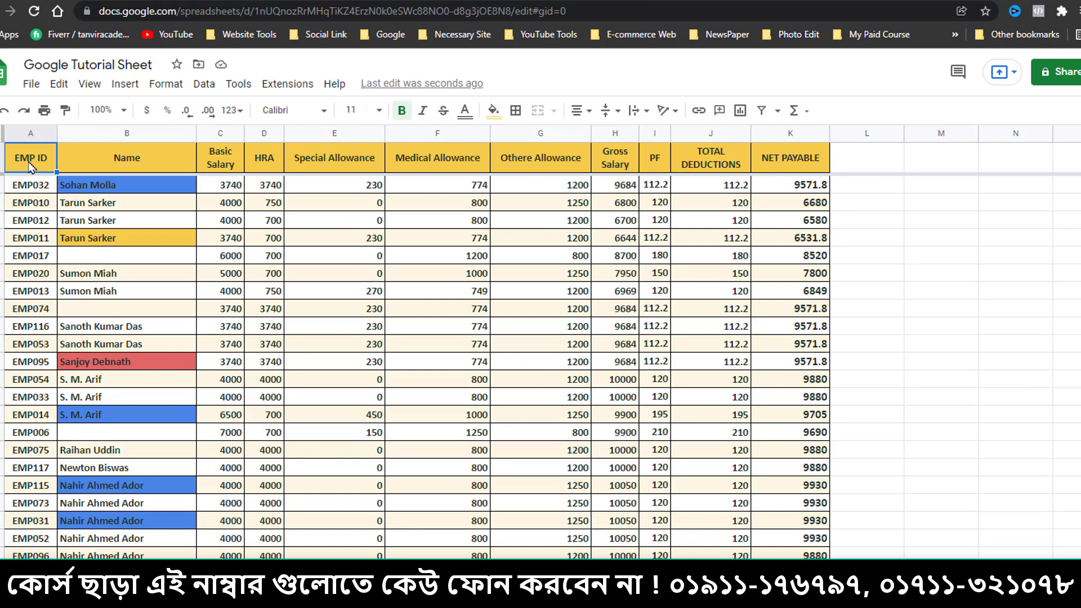
click(204, 84)
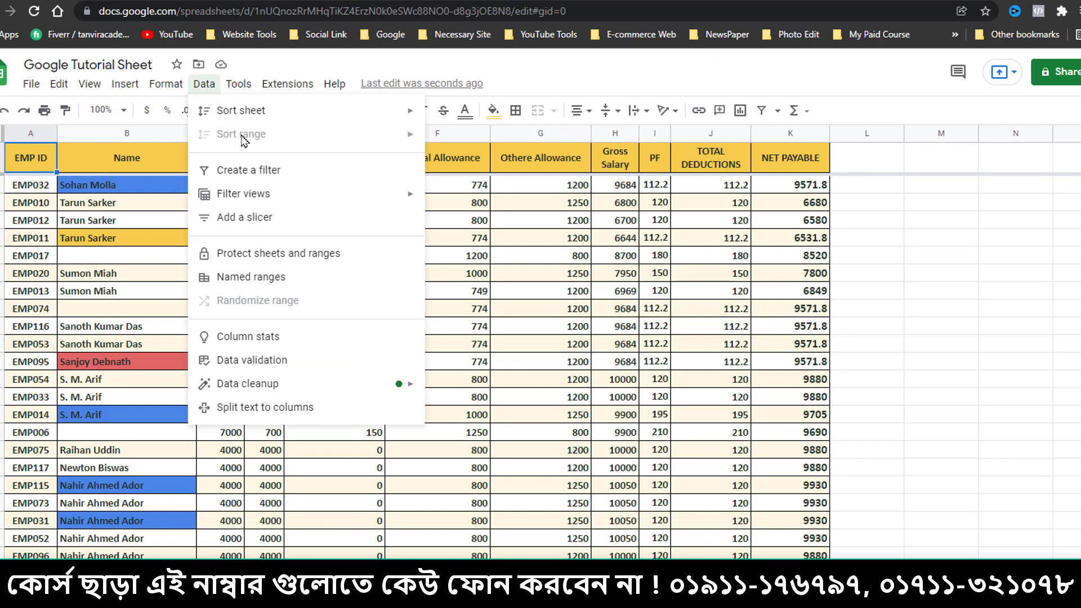
click(250, 219)
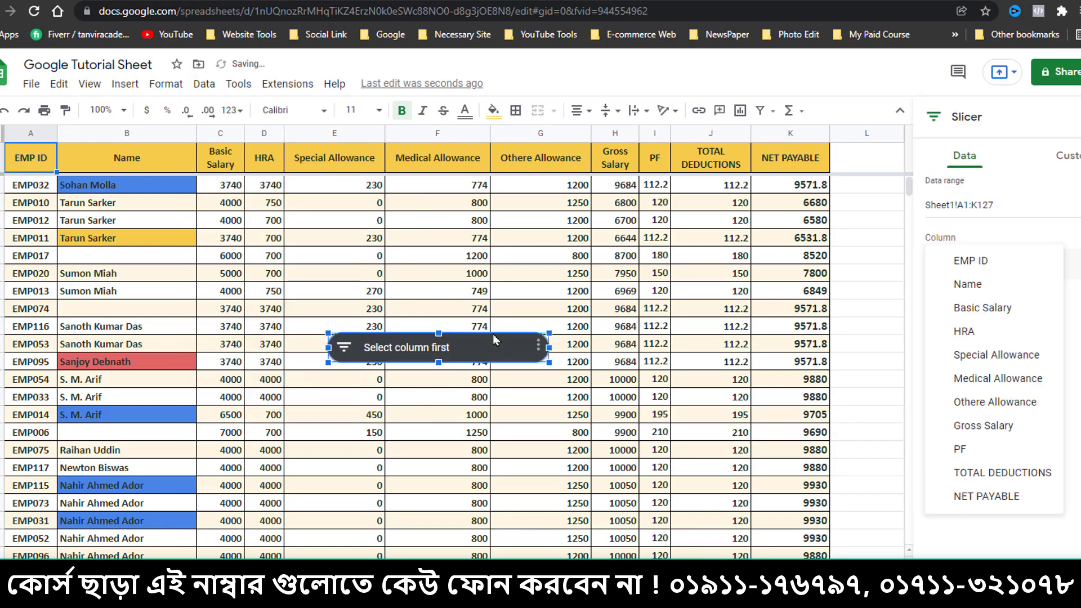
drag(495, 339, 415, 201)
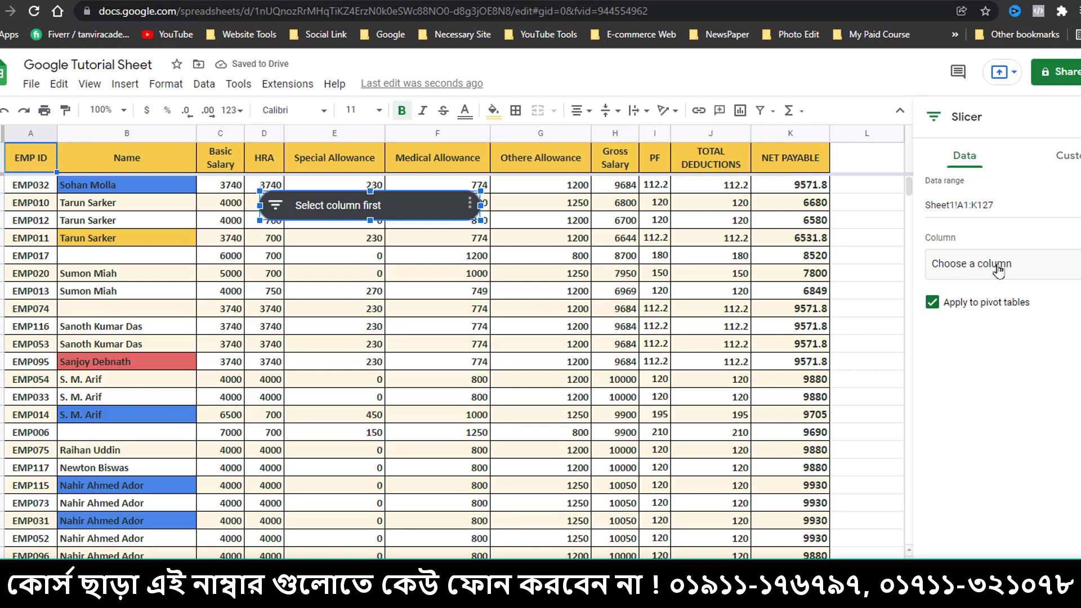
click(997, 272)
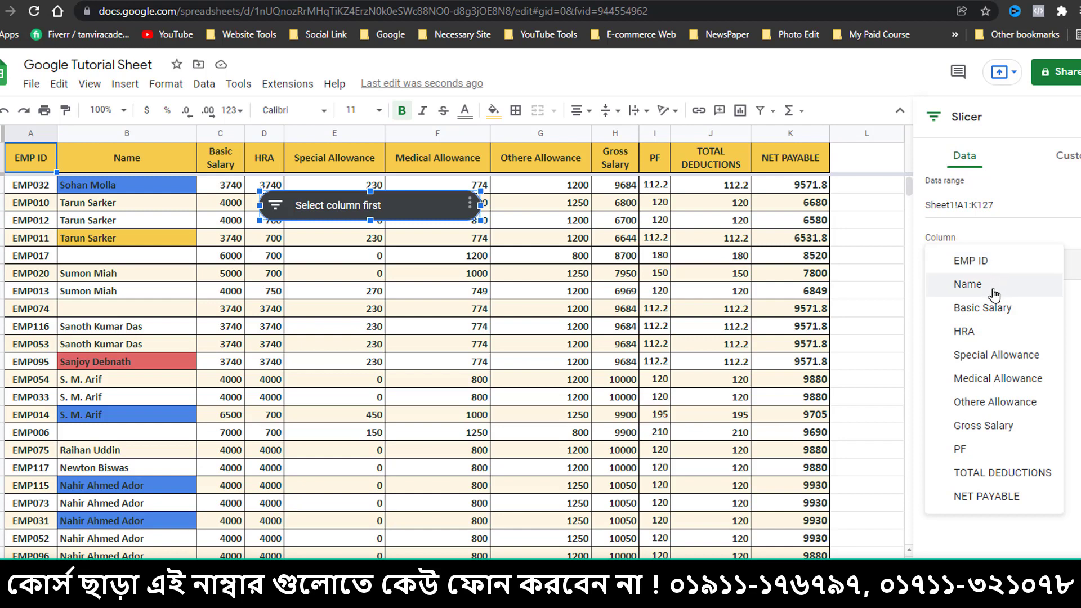
click(995, 288)
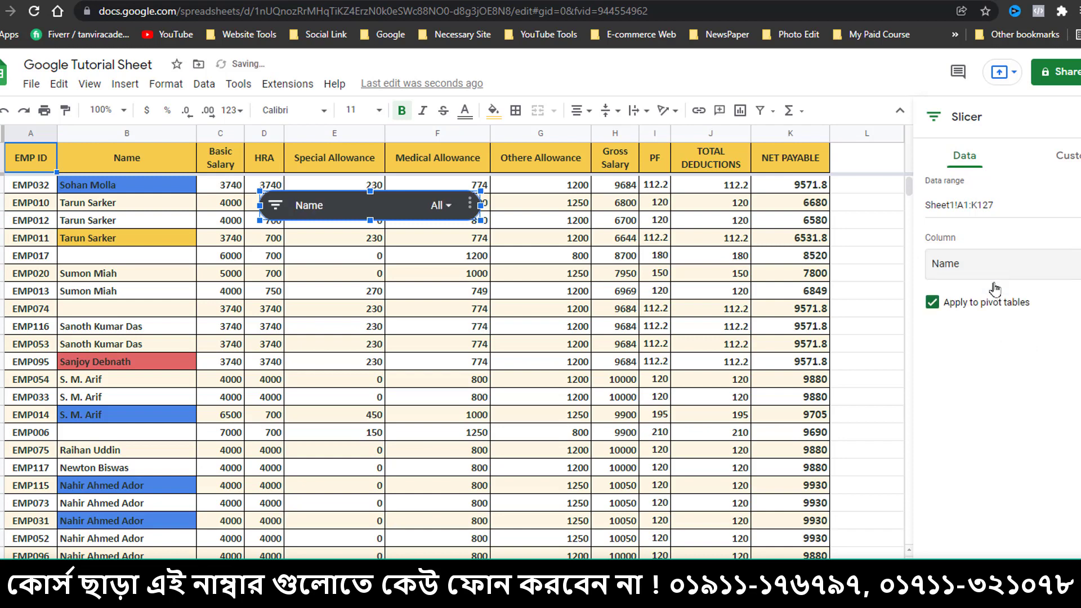
drag(373, 201, 129, 152)
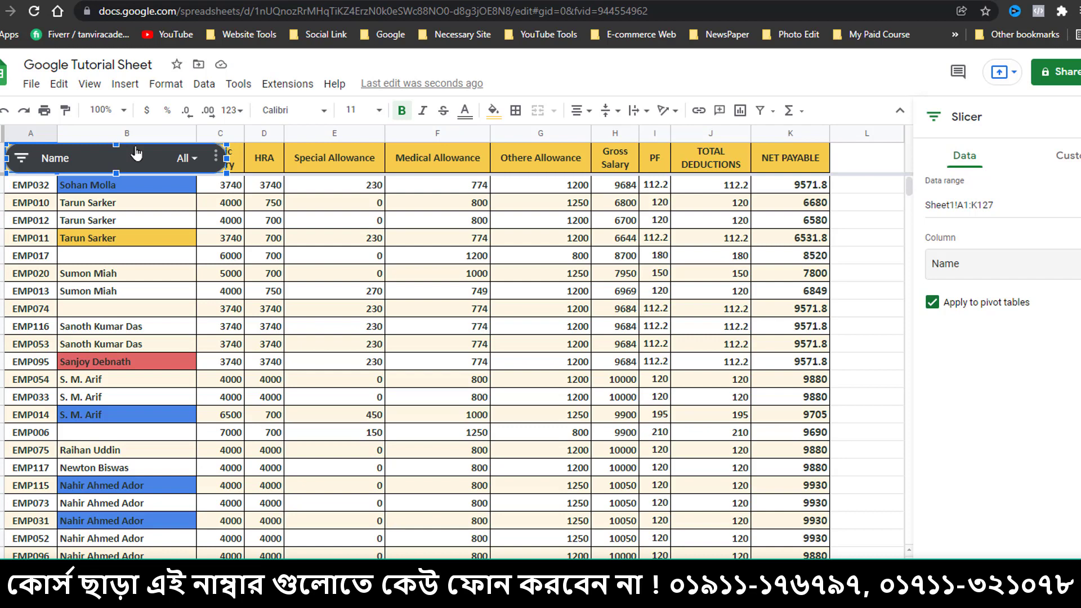
- Duplicate the Name slicer and place the copy directly beside it, over the Basic Salary to Medical Allowance headers
click(136, 150)
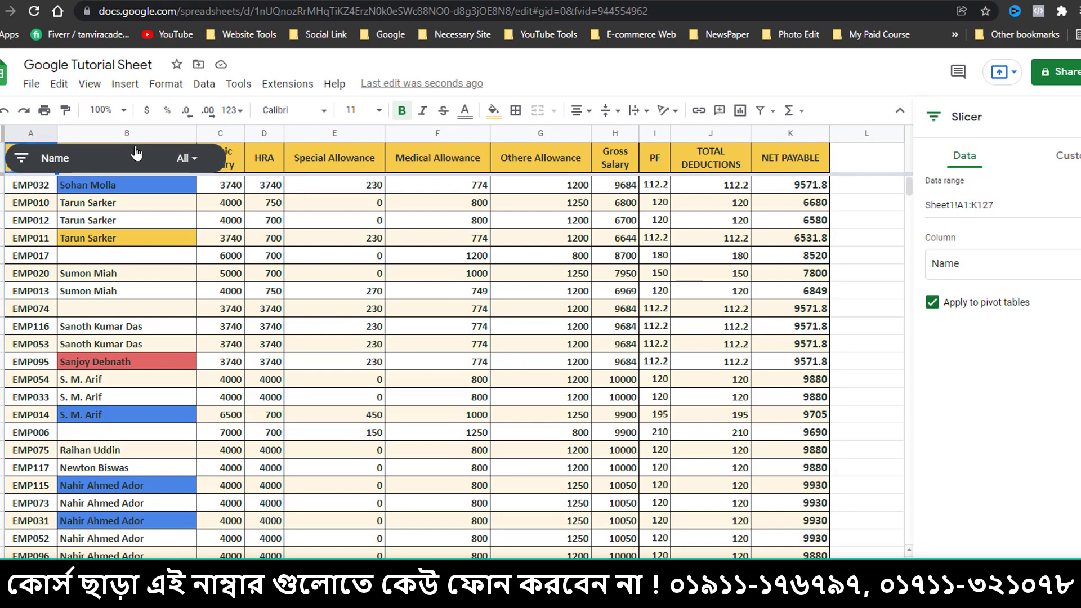
click(145, 160)
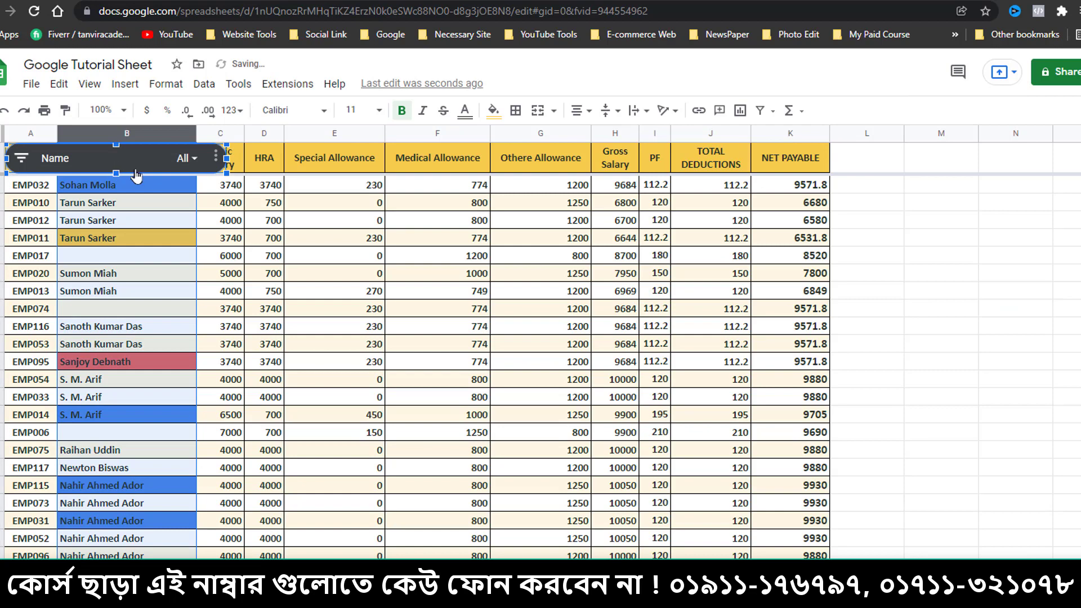
drag(131, 179, 363, 193)
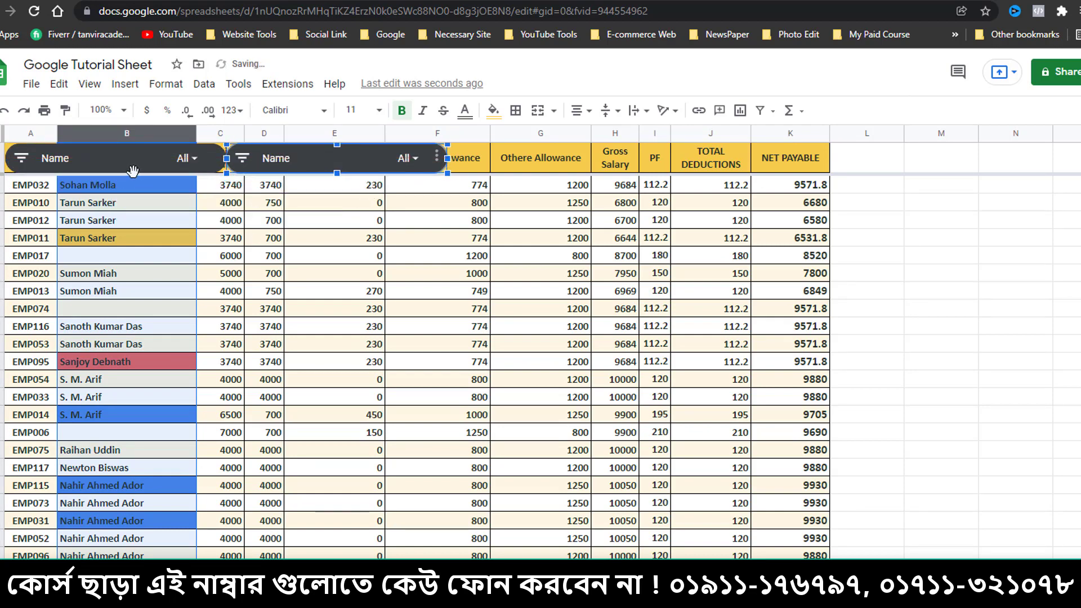
- Make another copy of the first Name slicer and place it at the header row's end, over Gross Salary to NET PAYABLE
click(131, 174)
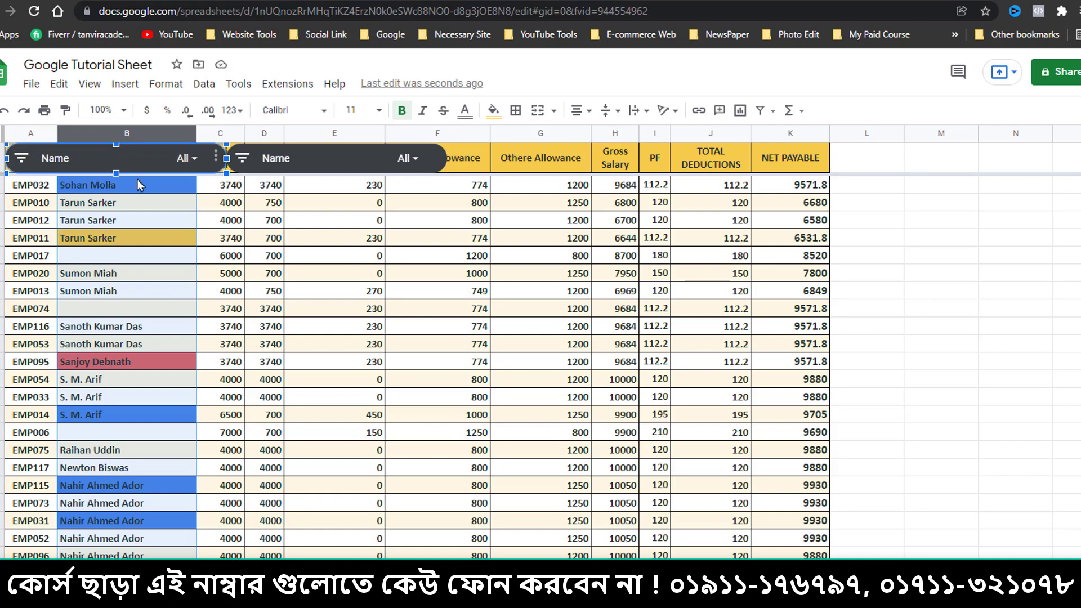
key(ctrl+c)
key(ctrl+v)
drag(140, 182, 580, 173)
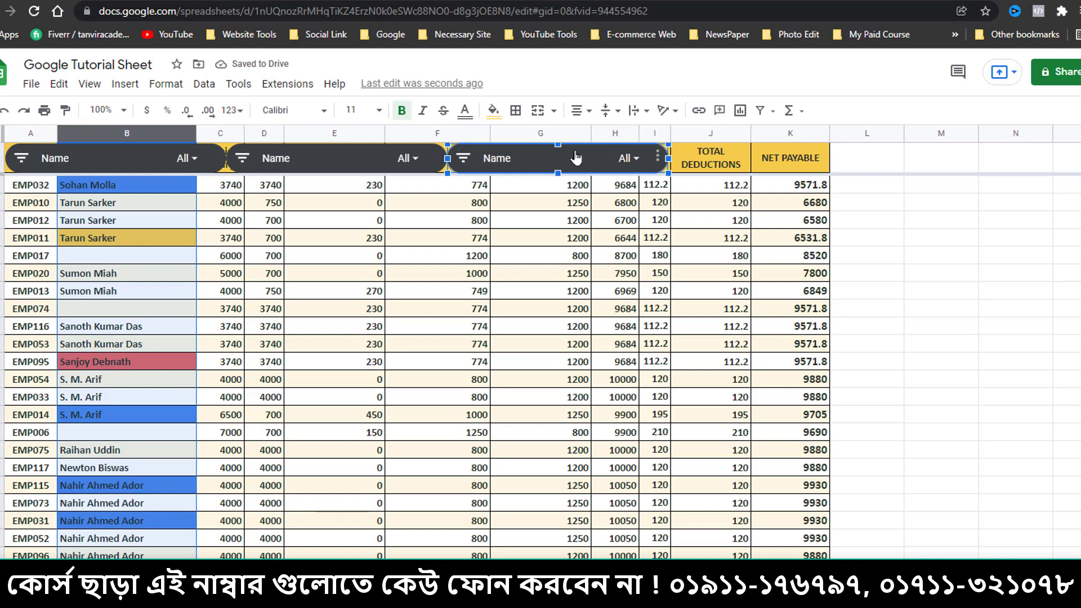
drag(576, 157, 743, 153)
- Move the middle Name slicer over the Special Allowance and Medical Allowance headers, spacing it between the first and last slicers
click(383, 160)
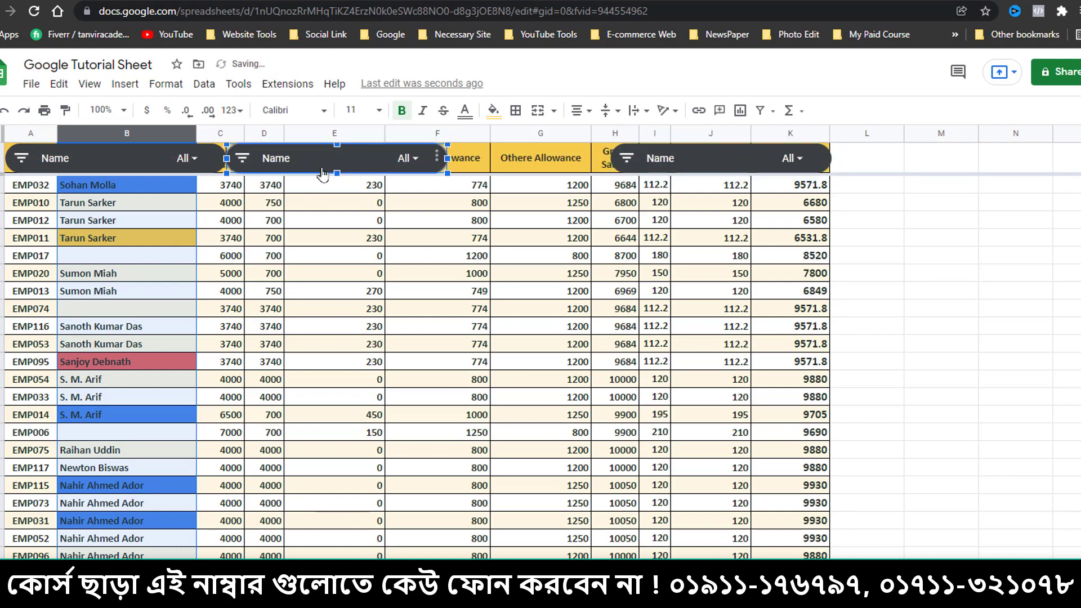
drag(309, 165, 370, 164)
click(122, 163)
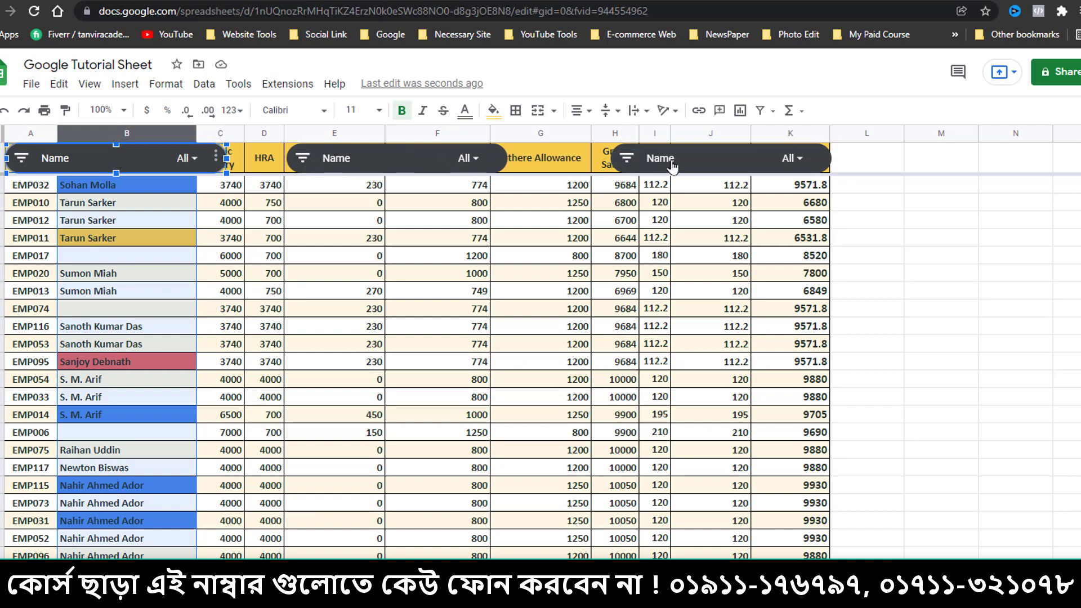
- Set the middle slicer to filter the table by the Basic Salary column
click(377, 161)
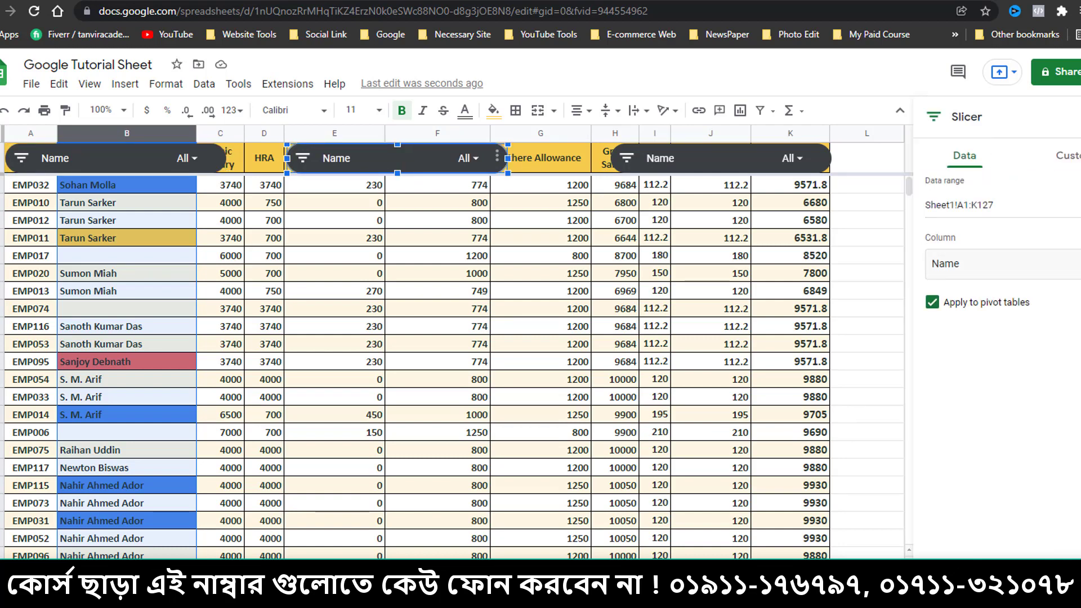
click(1007, 263)
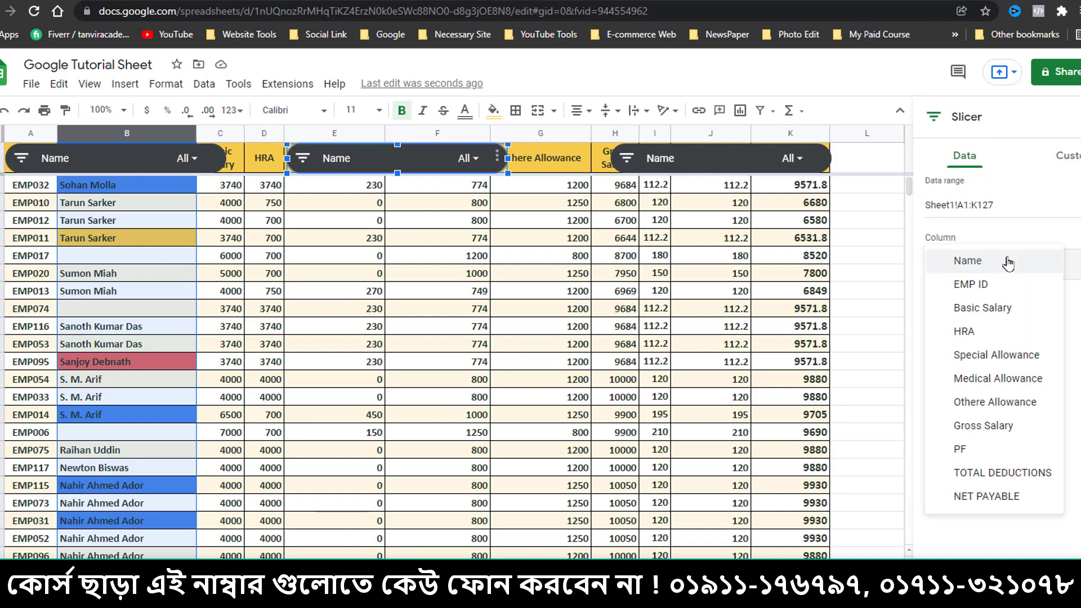
click(1000, 309)
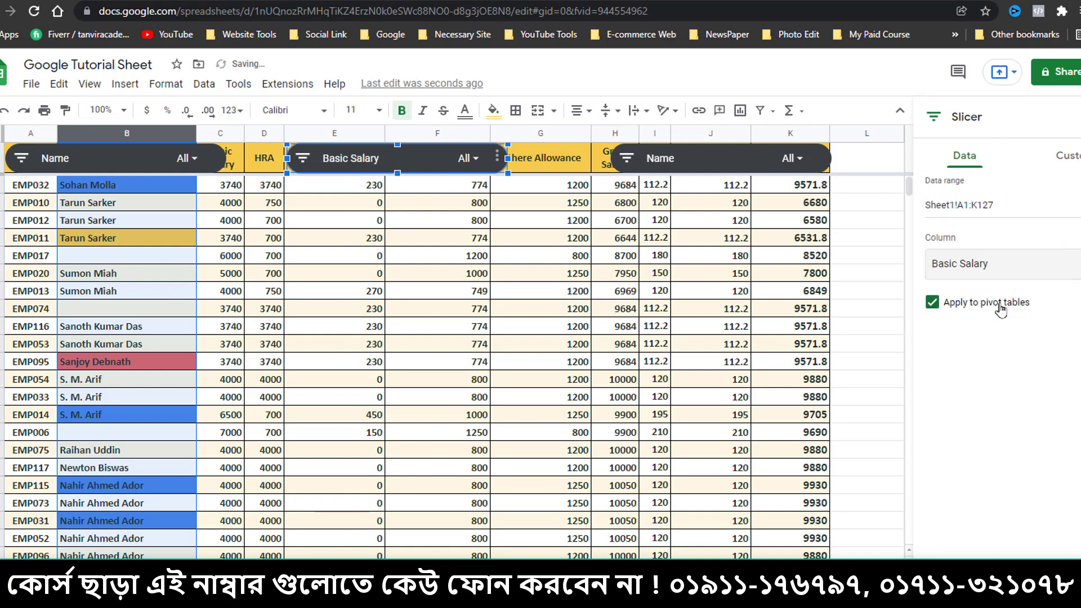
- Set the last slicer in the header row to filter by the NET PAYABLE column
click(730, 167)
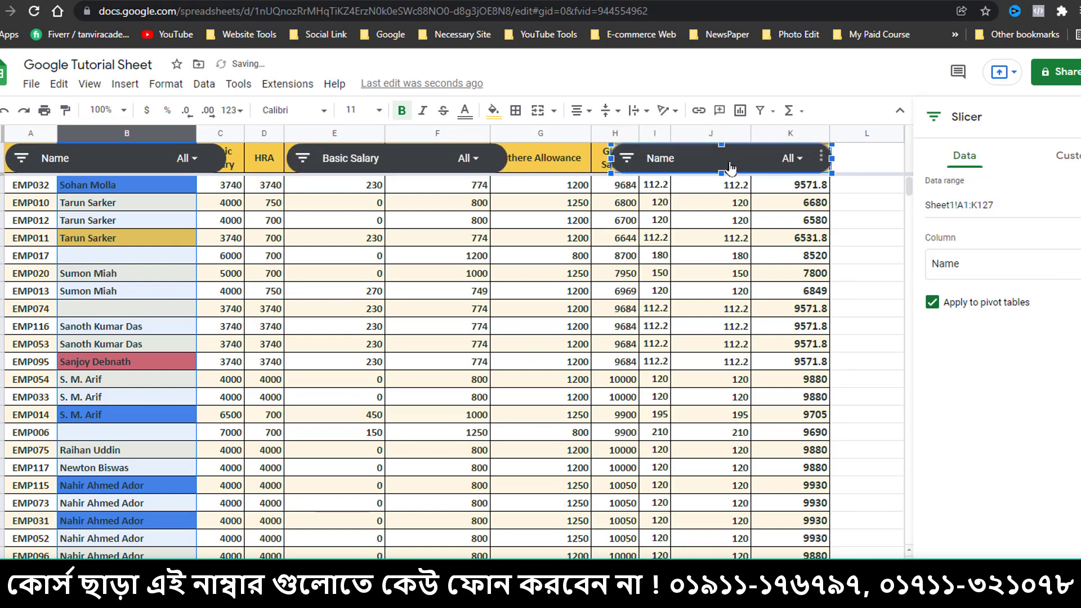
click(1003, 266)
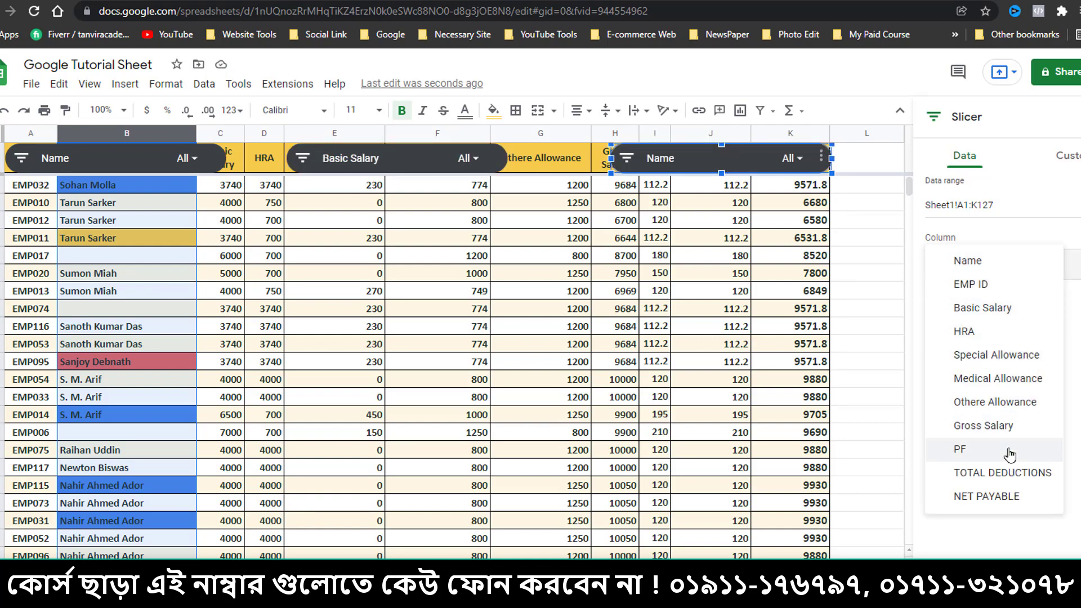
click(1001, 496)
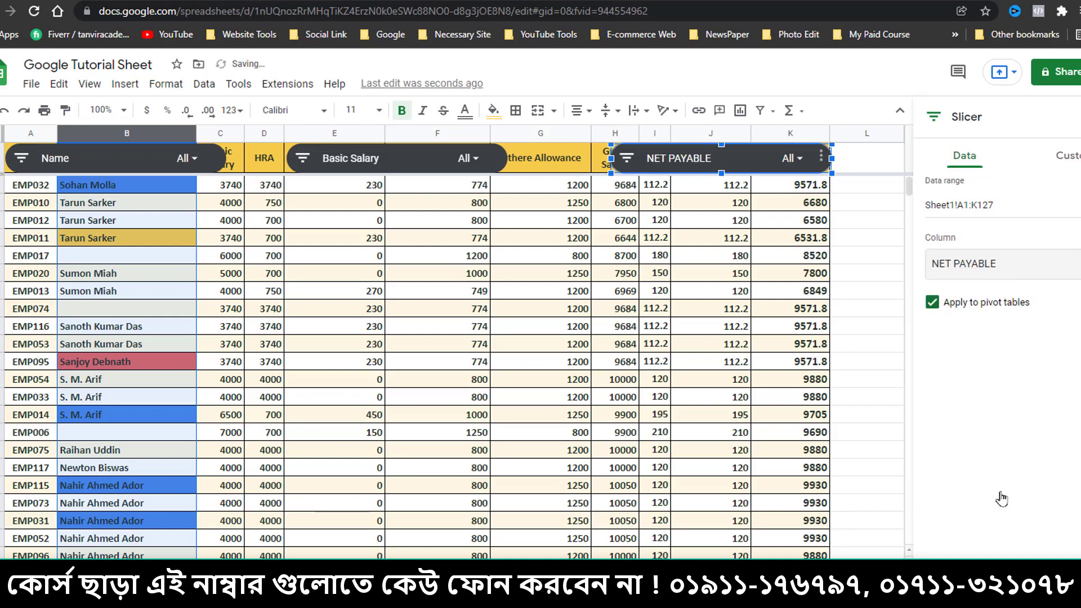
click(189, 158)
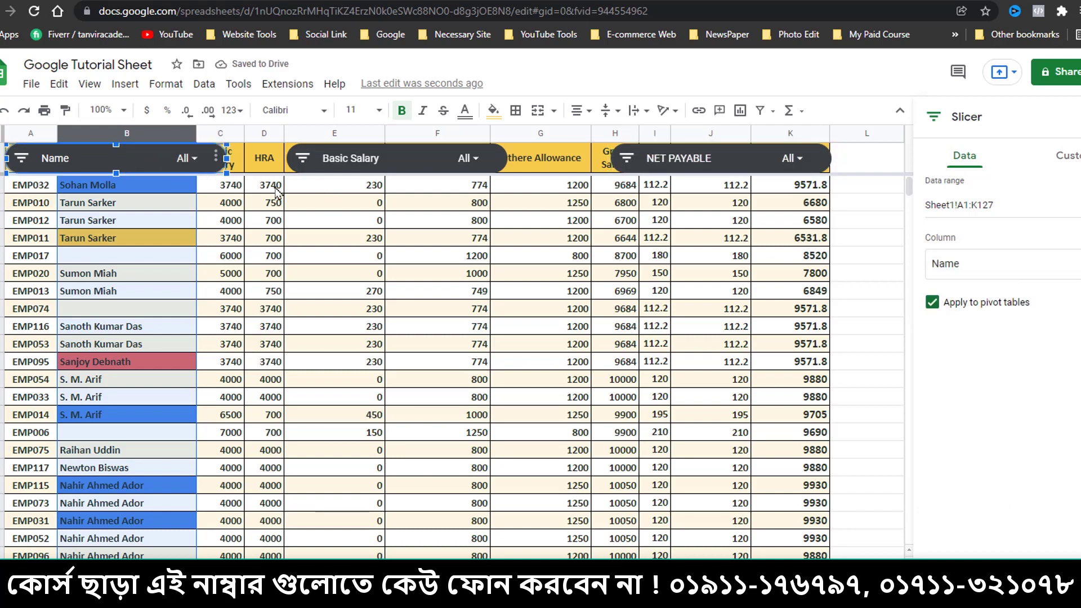
click(334, 273)
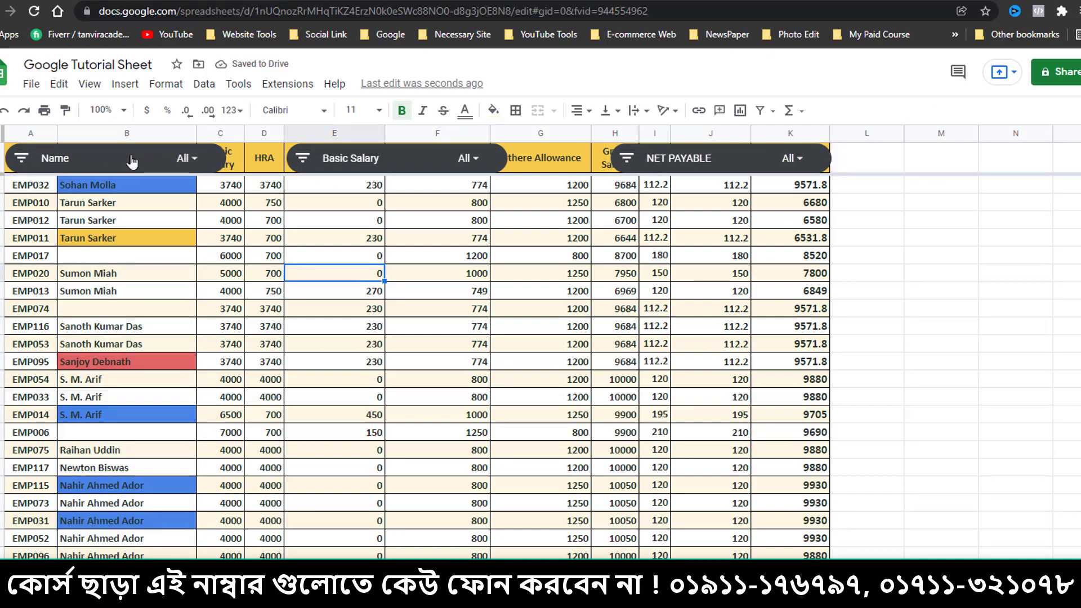
click(743, 163)
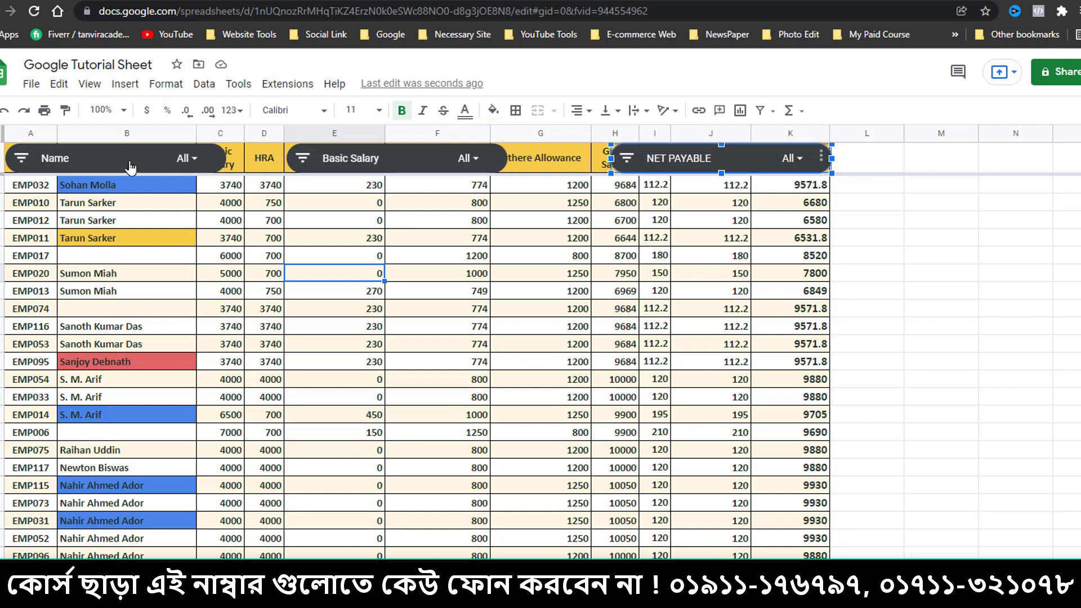
- Insert two blank rows above the salary table's header row to make room for the slicers
click(2, 160)
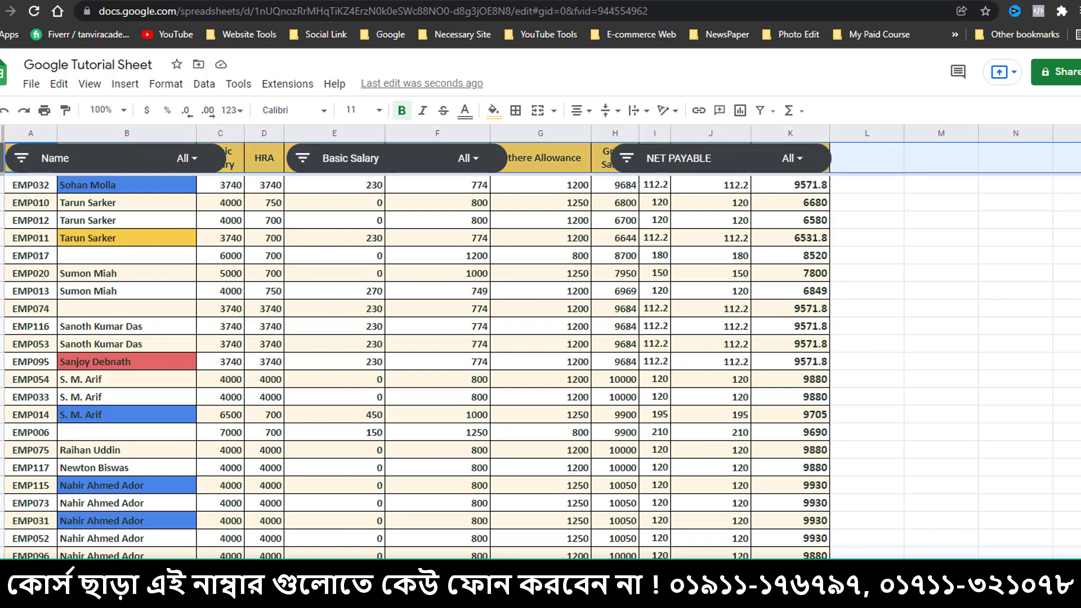
right_click(3, 160)
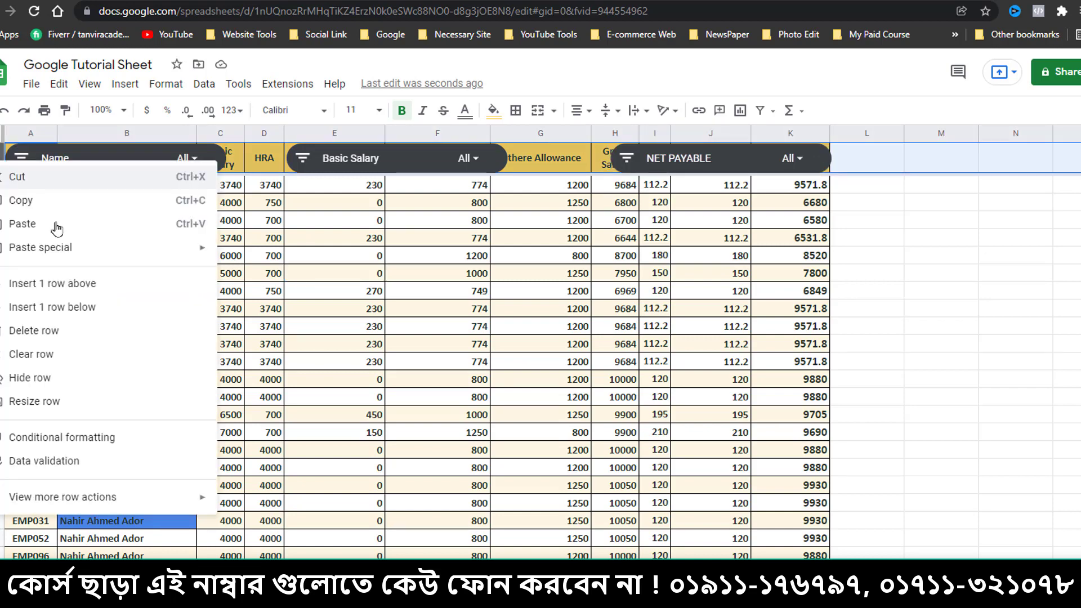
click(43, 338)
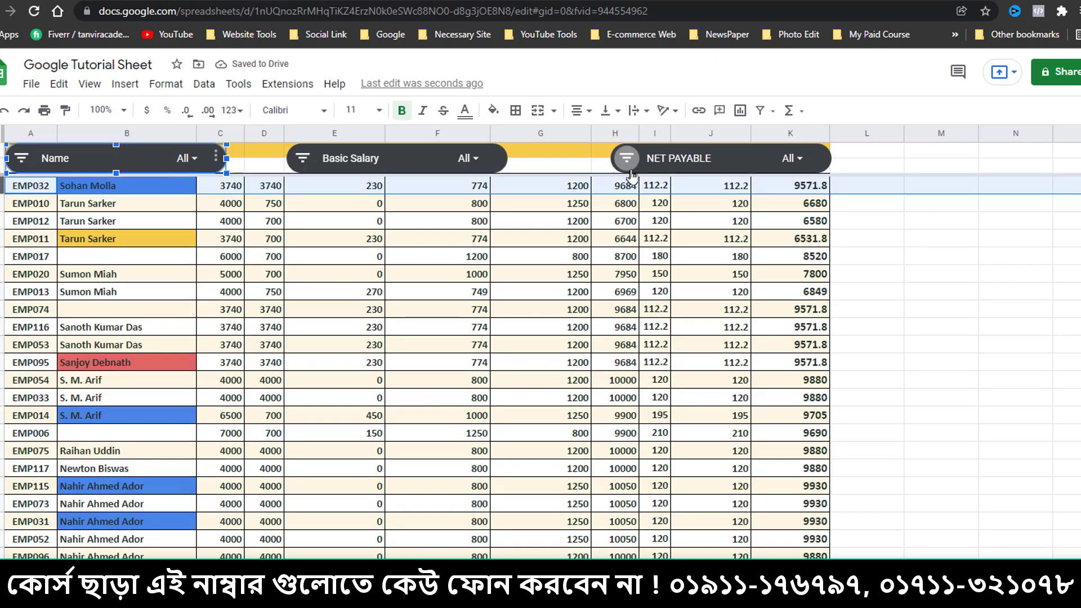
- Open the customization settings of the Name slicer
double_click(130, 162)
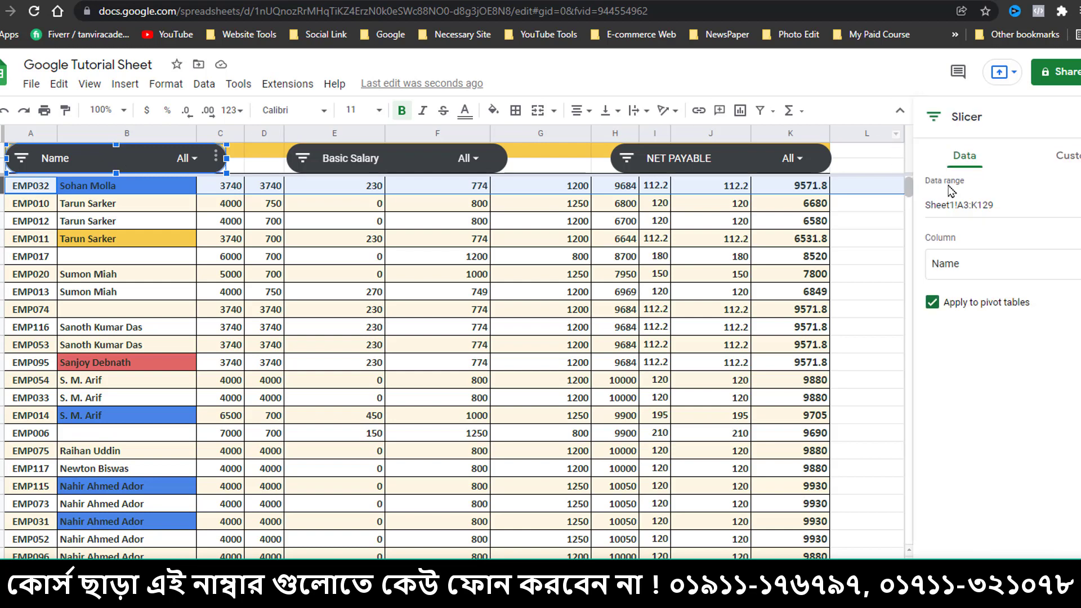
click(1038, 163)
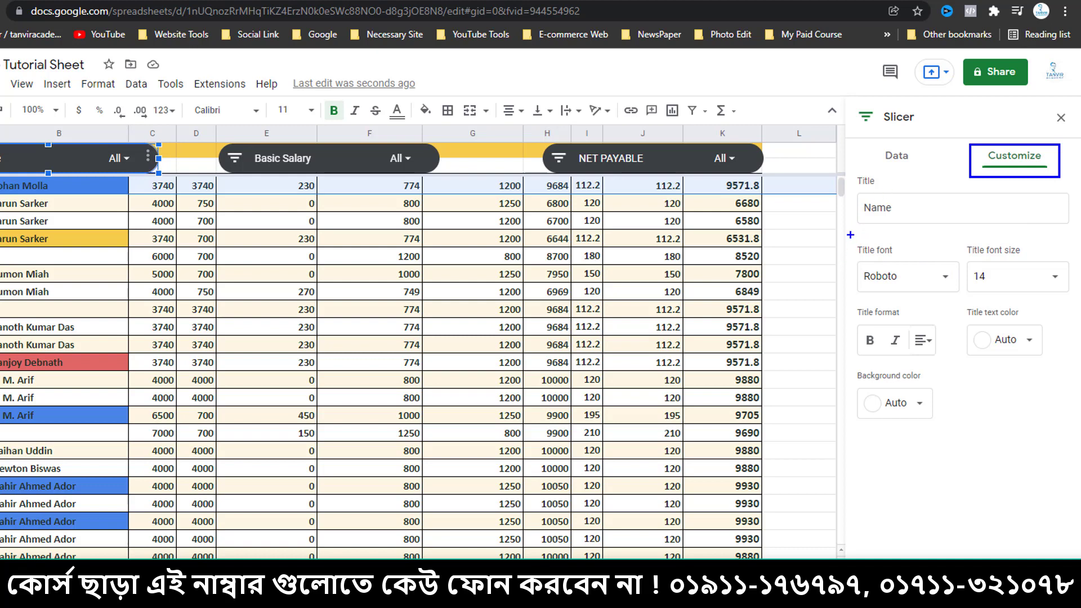
mouse_move(850, 235)
mouse_down()
mouse_move(909, 284)
mouse_move(964, 307)
mouse_move(947, 302)
mouse_move(959, 299)
mouse_up()
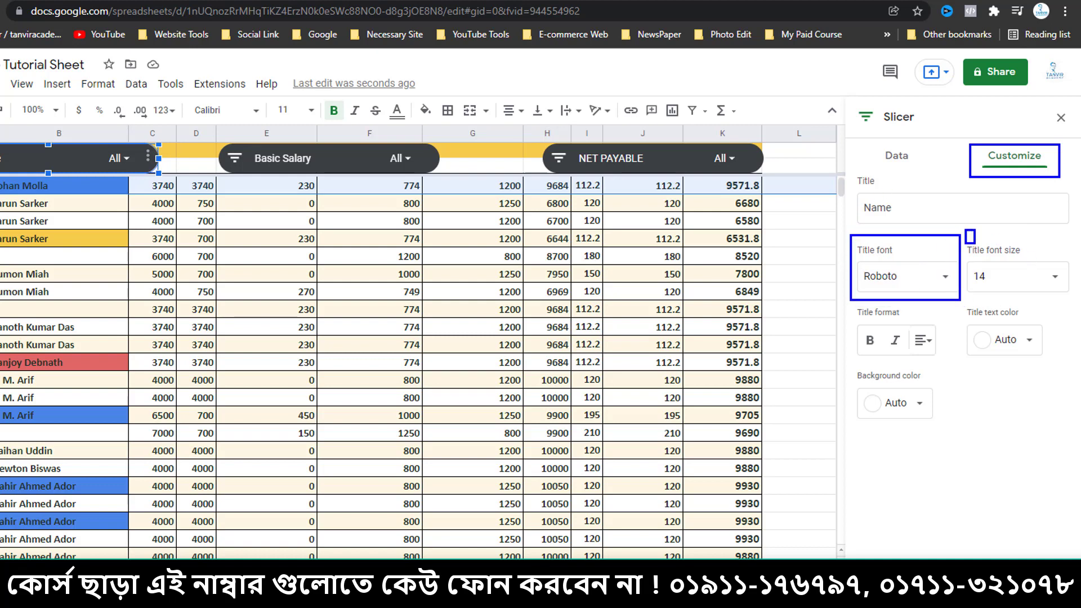
mouse_move(974, 243)
mouse_down()
mouse_move(1011, 297)
mouse_move(1025, 298)
mouse_up()
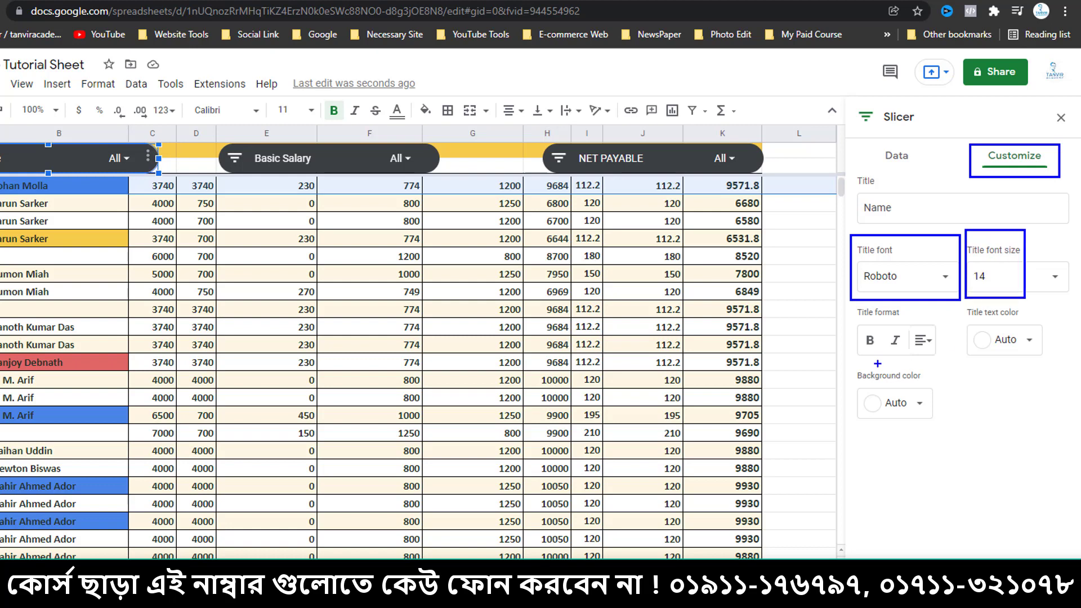
drag(849, 312, 882, 360)
mouse_move(889, 315)
mouse_down()
mouse_move(909, 359)
mouse_move(938, 364)
mouse_up()
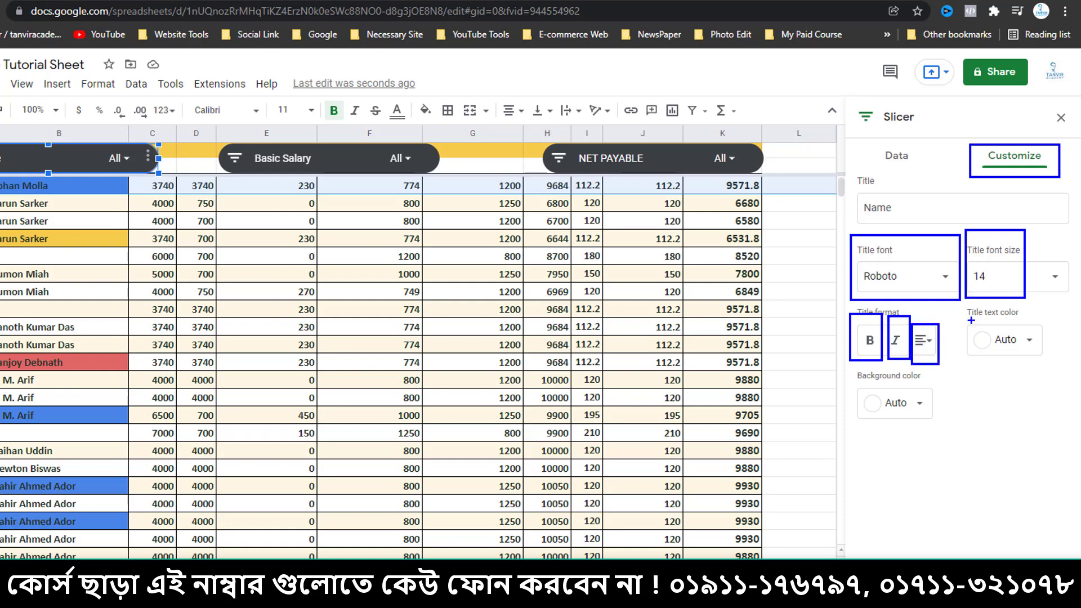
drag(965, 311, 1050, 368)
drag(843, 376, 948, 432)
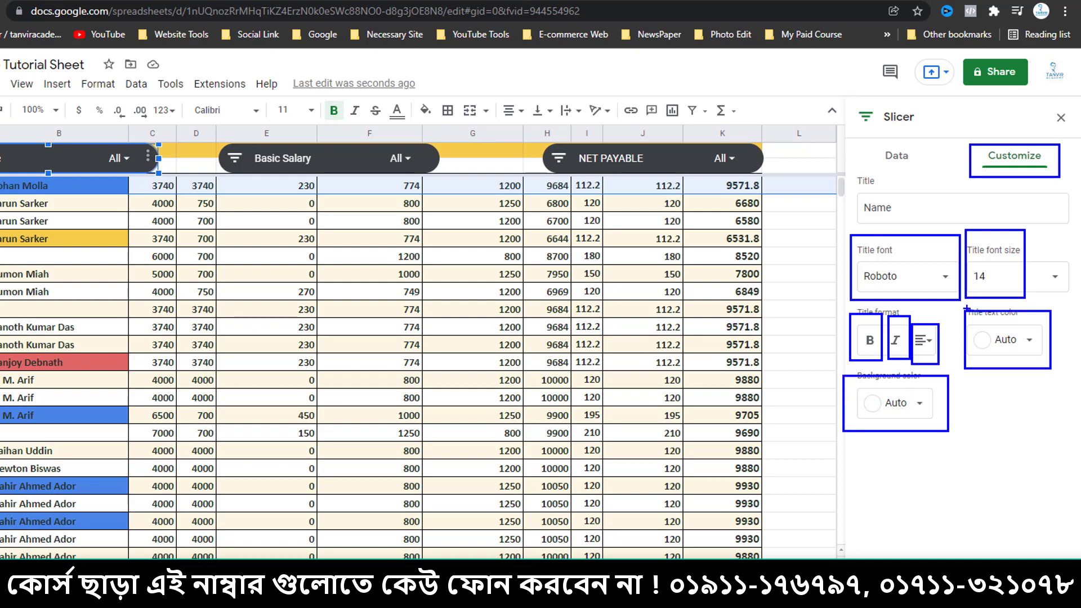
key(Escape)
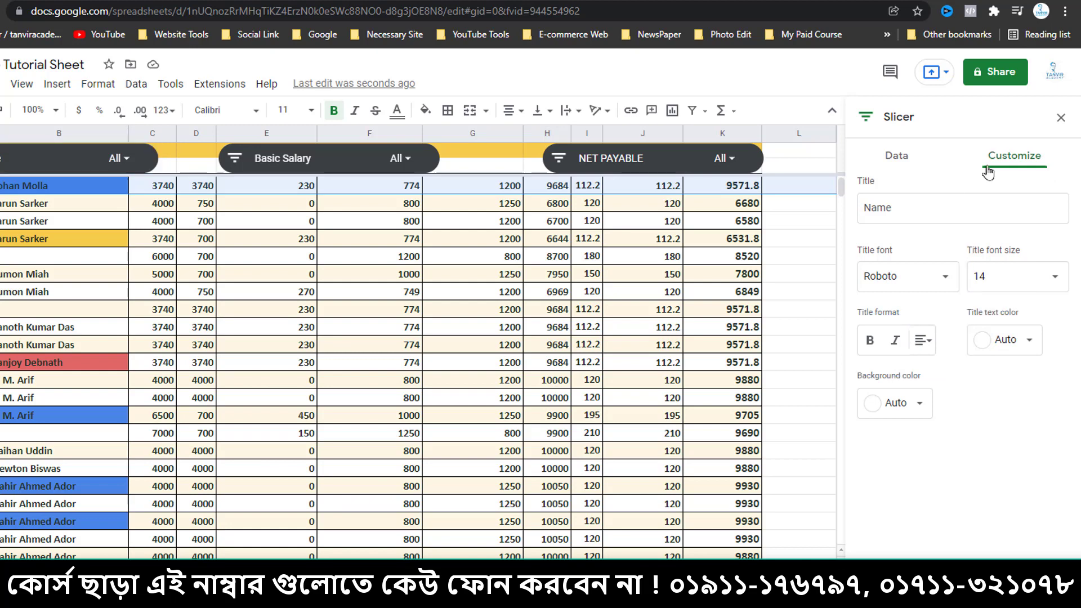
- Format the Name slicer with a bold title, font size 18 and a dark blue background
click(104, 160)
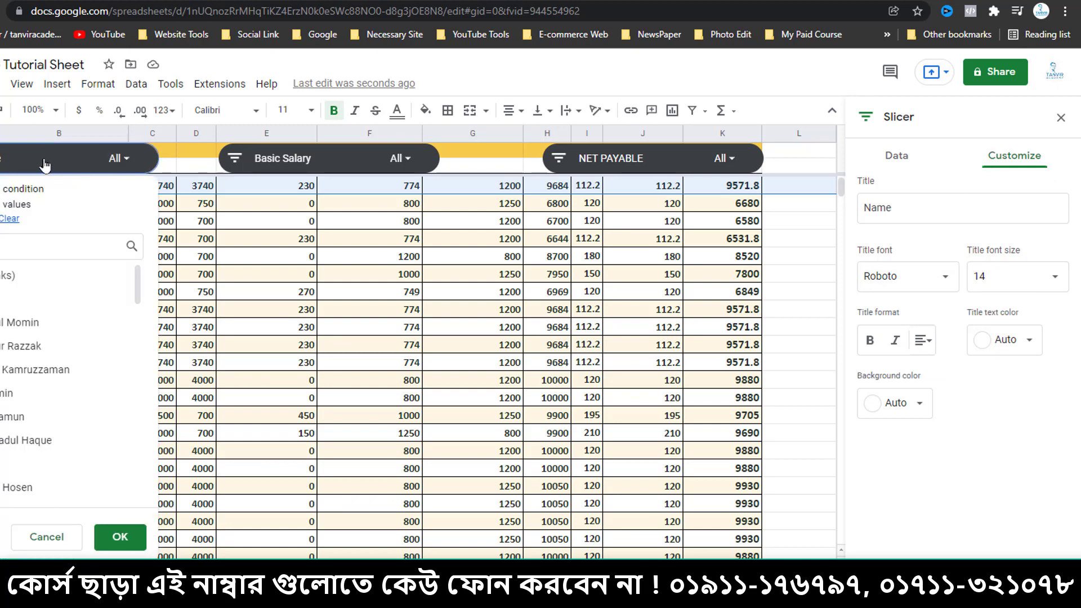
click(43, 162)
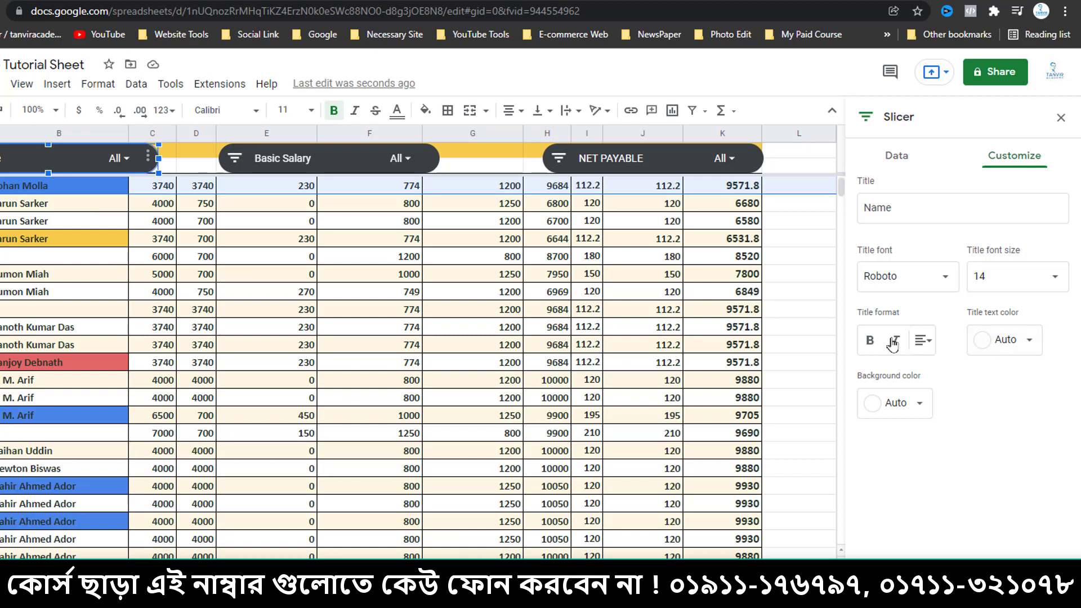
click(868, 340)
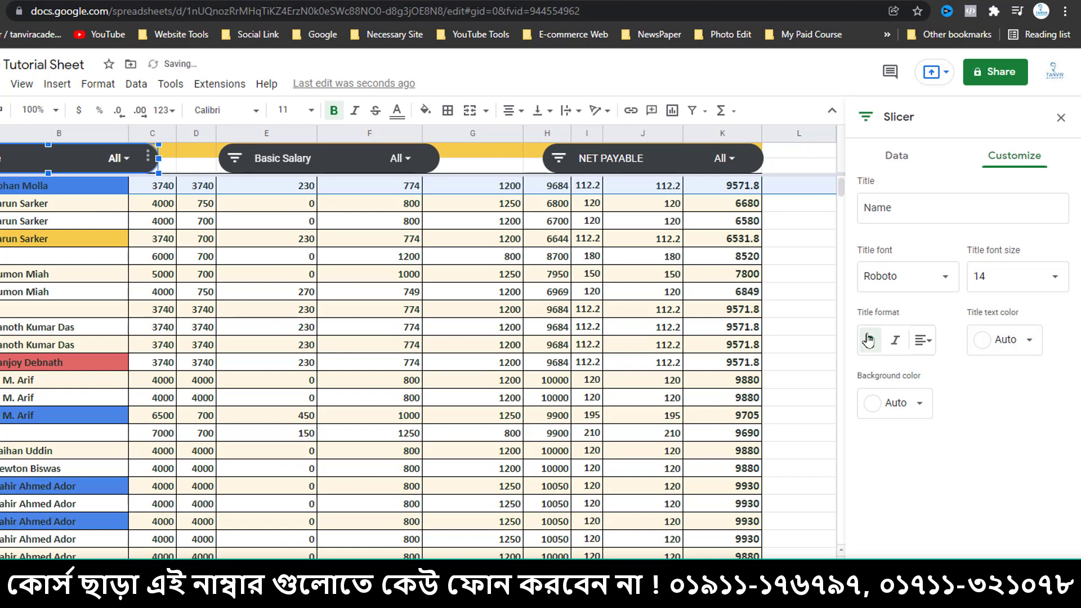
click(1043, 277)
click(1002, 302)
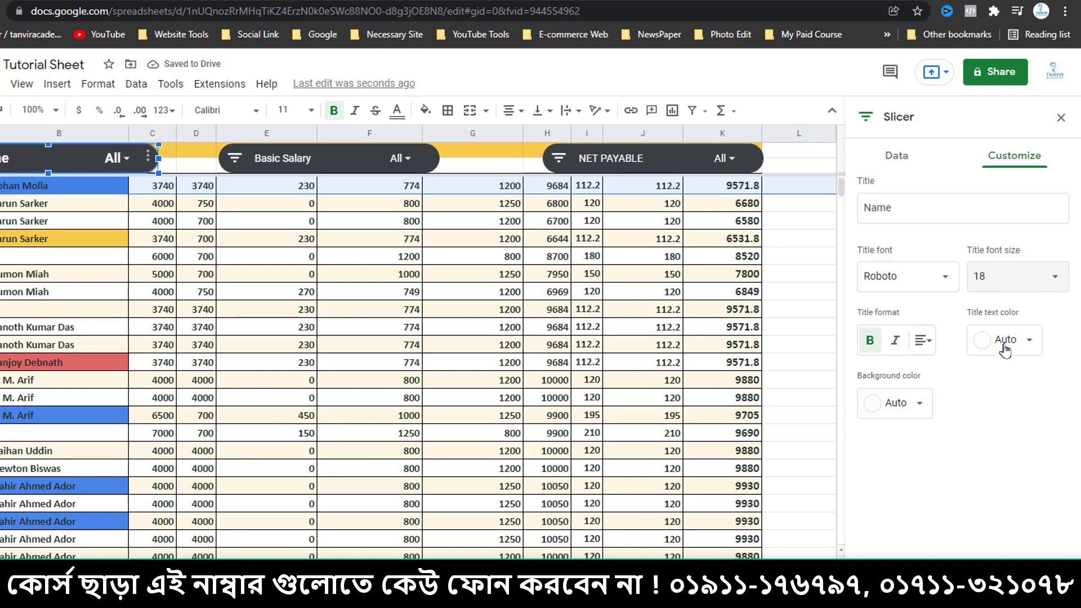
click(923, 401)
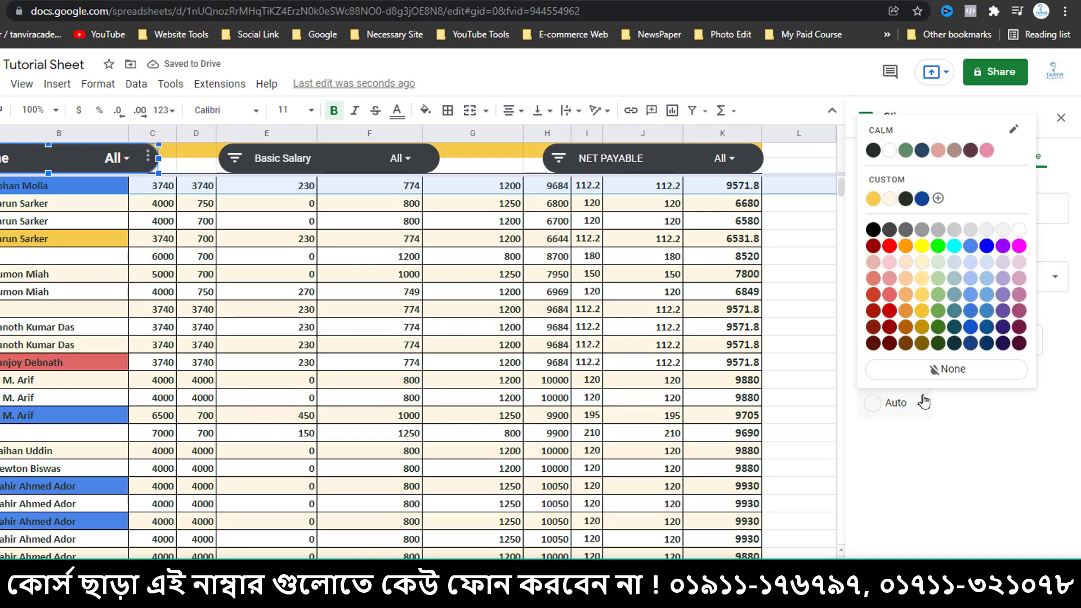
click(974, 332)
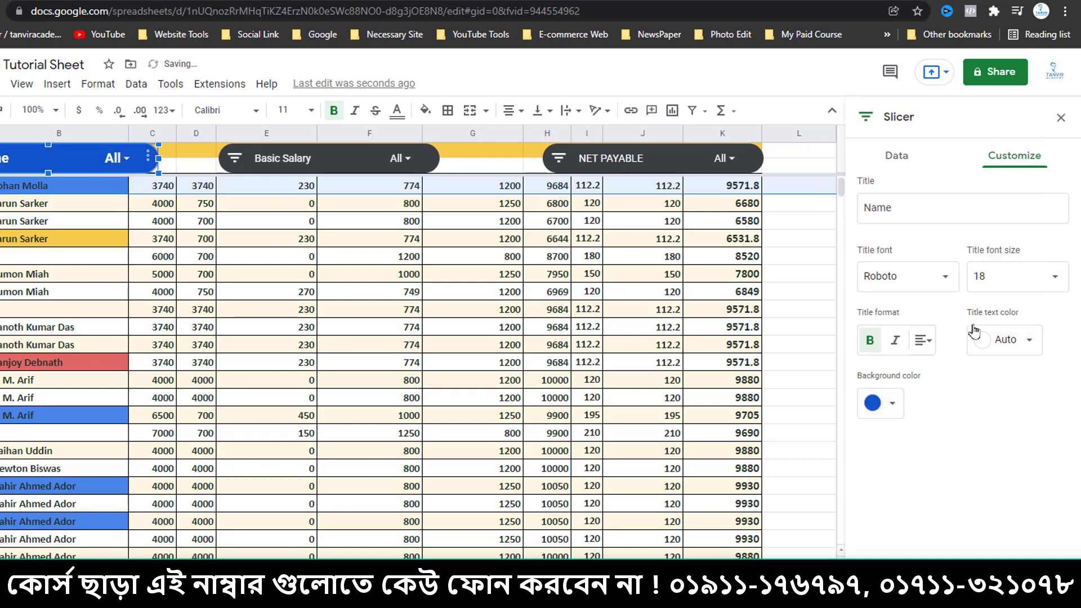
- Format the Basic Salary slicer with a bold, black title at font size 18 on a cyan background
click(334, 162)
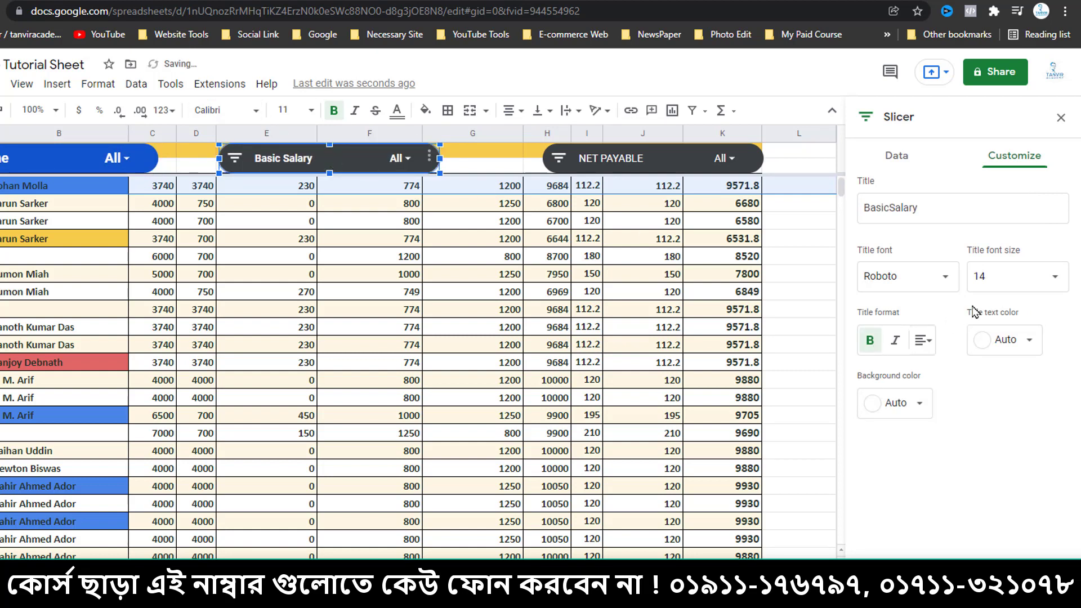
click(1003, 284)
click(995, 303)
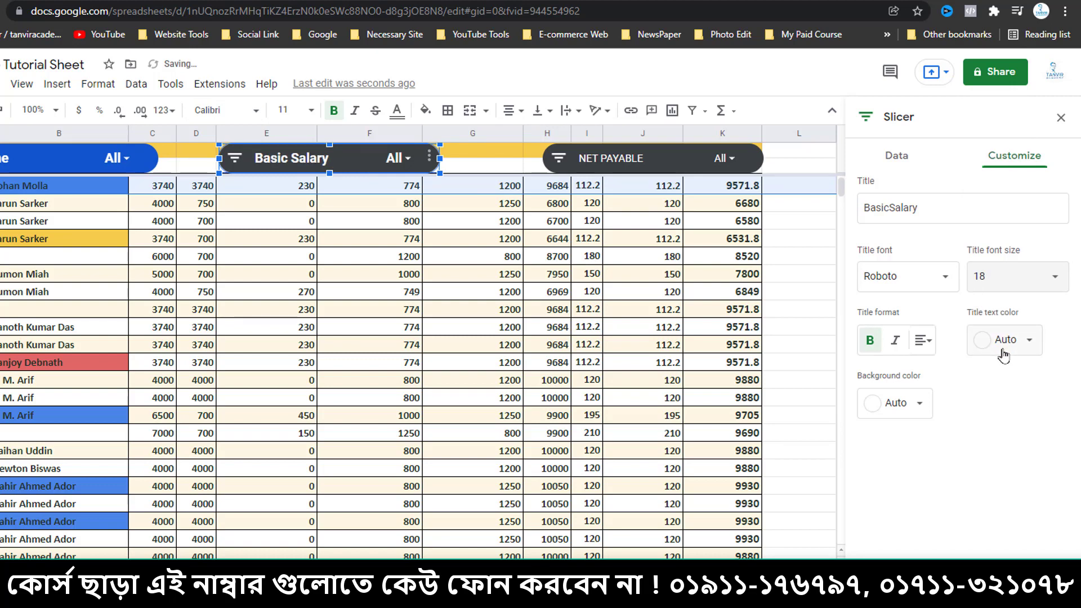
click(1003, 339)
click(1004, 354)
click(895, 403)
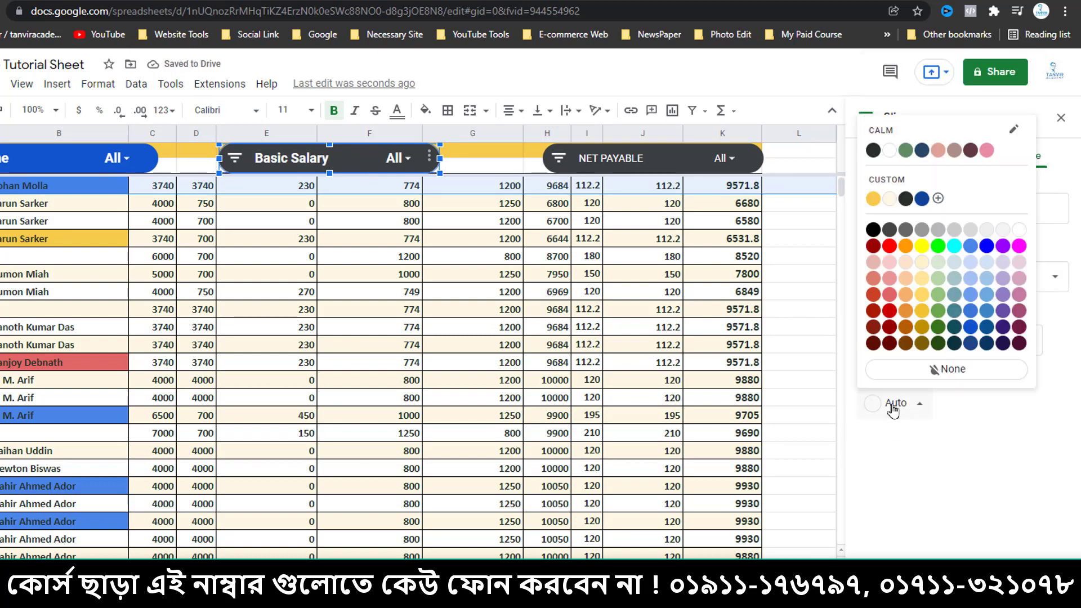
click(953, 245)
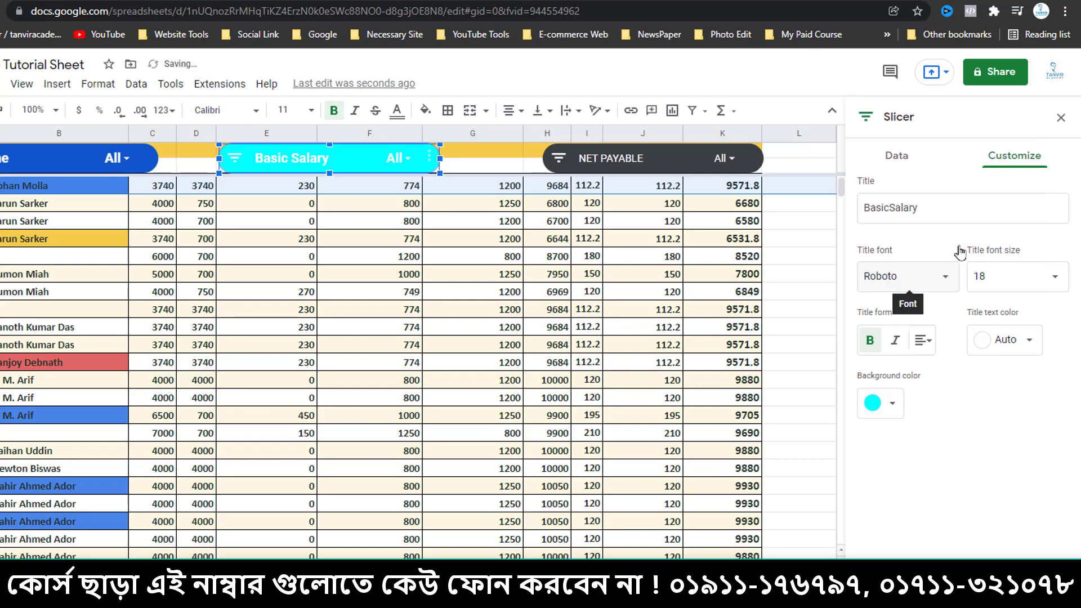
click(992, 346)
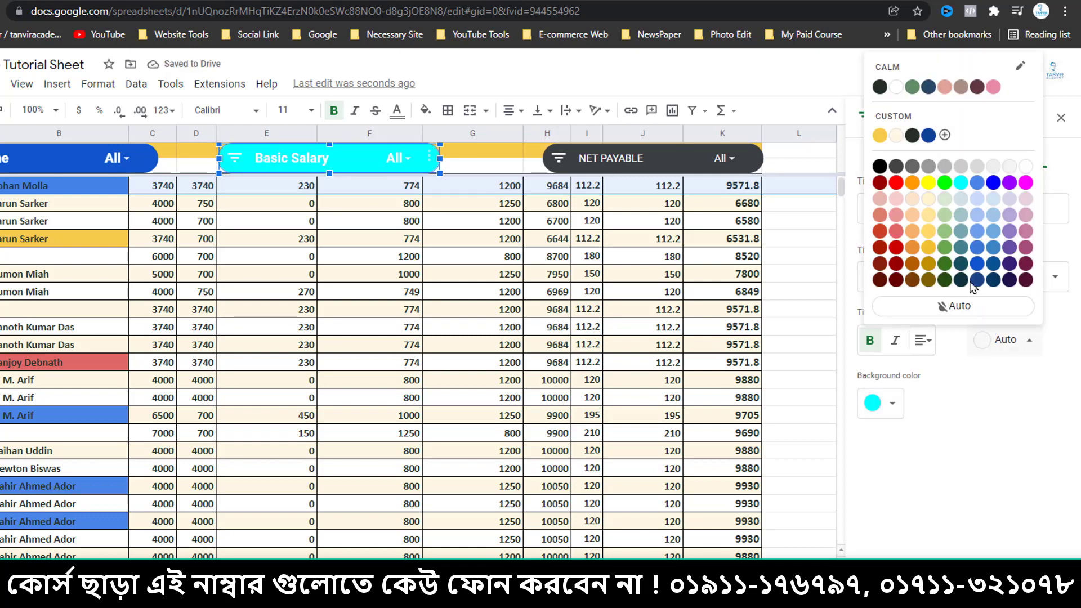
click(875, 166)
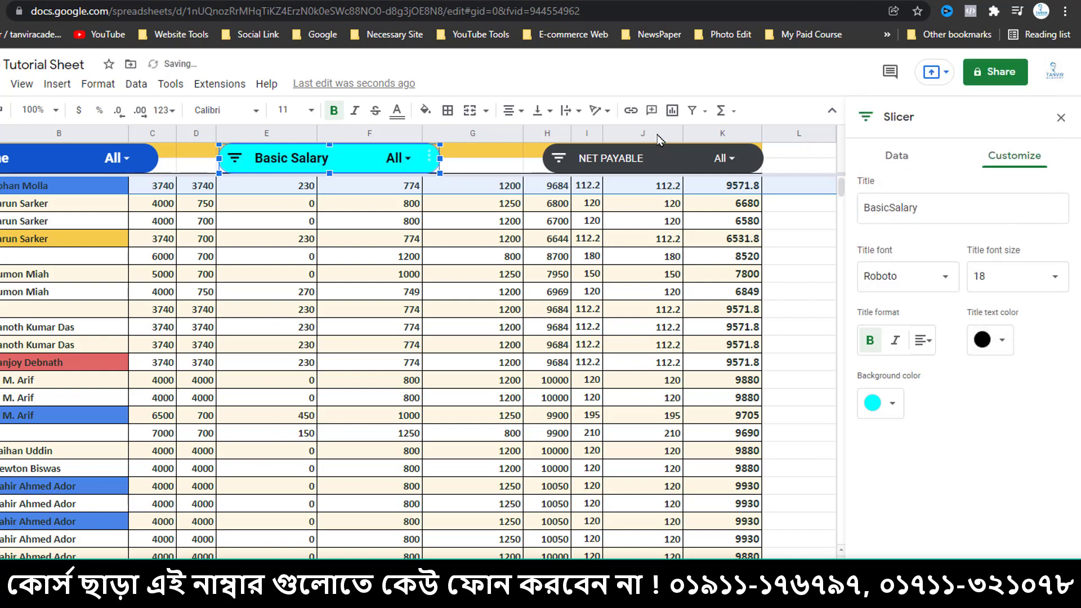
- Format the NET PAYABLE slicer with a bold title, font size 18 and a dark blue background, and close its settings
click(660, 160)
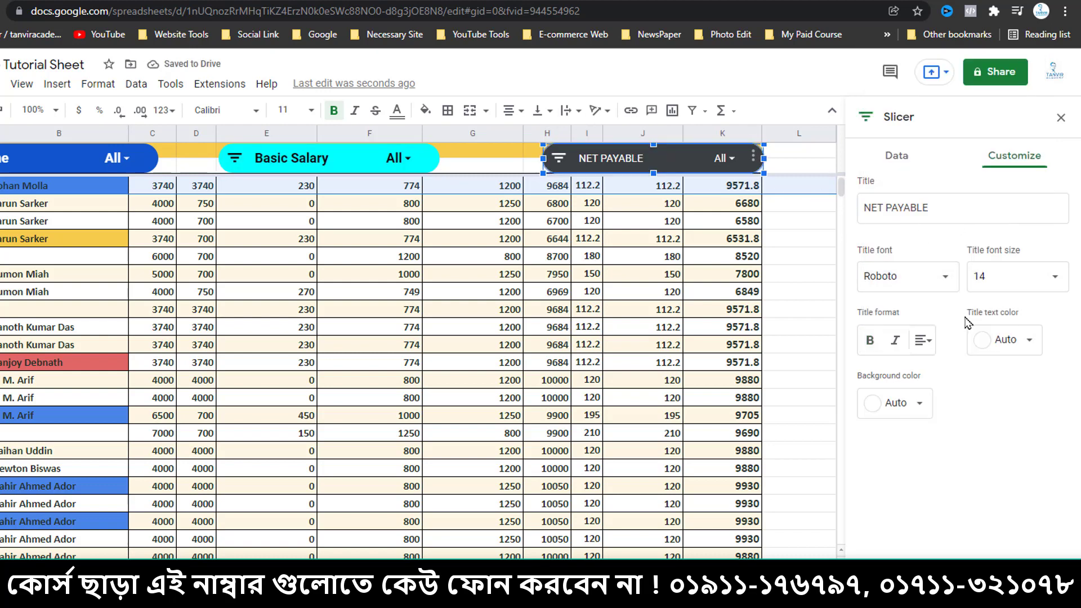
click(982, 287)
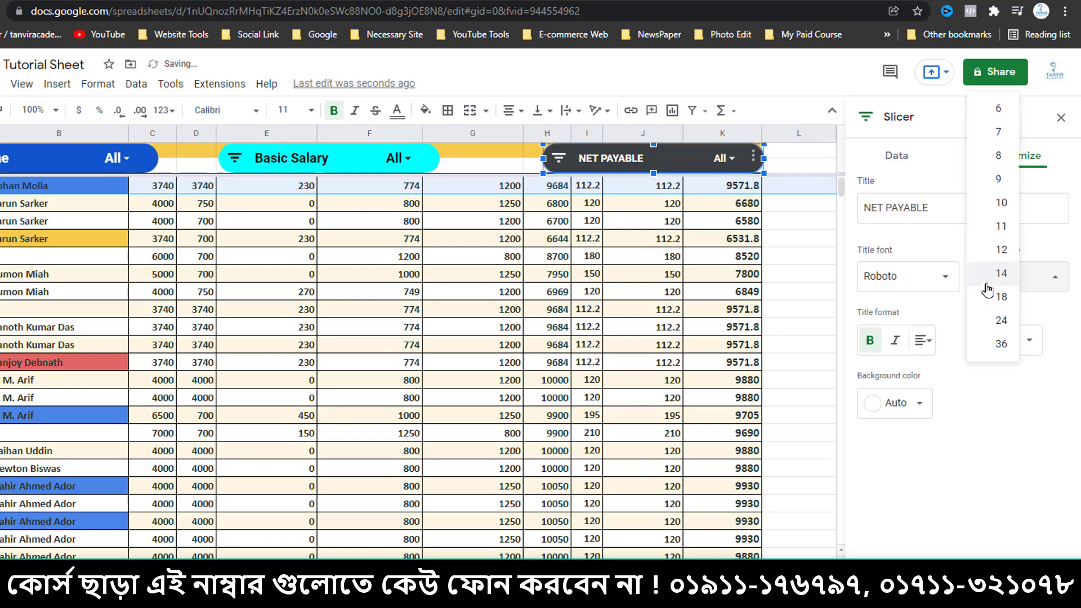
click(995, 315)
click(905, 403)
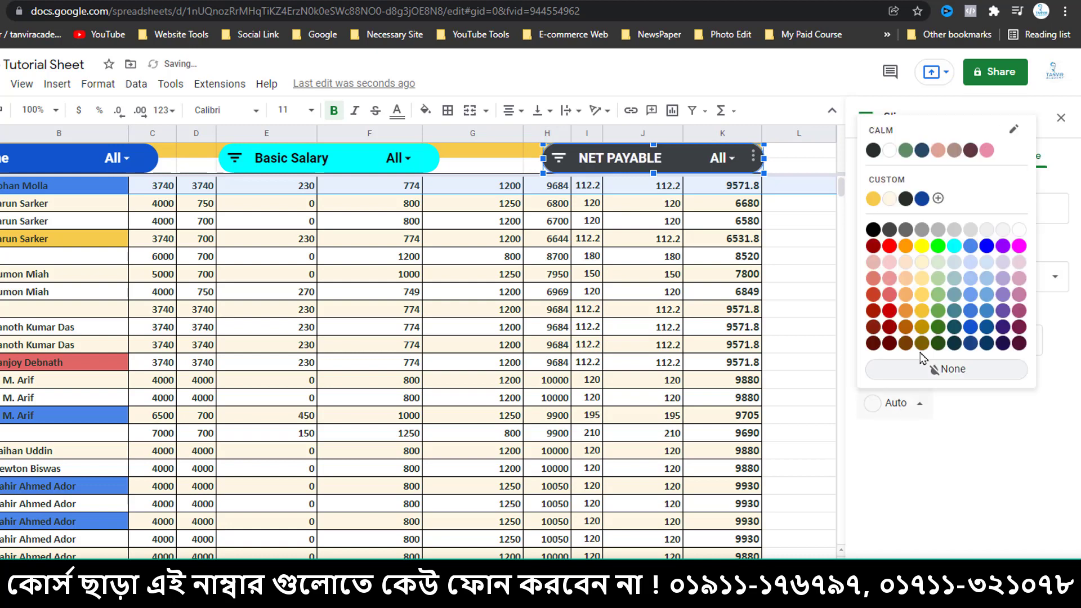
click(976, 339)
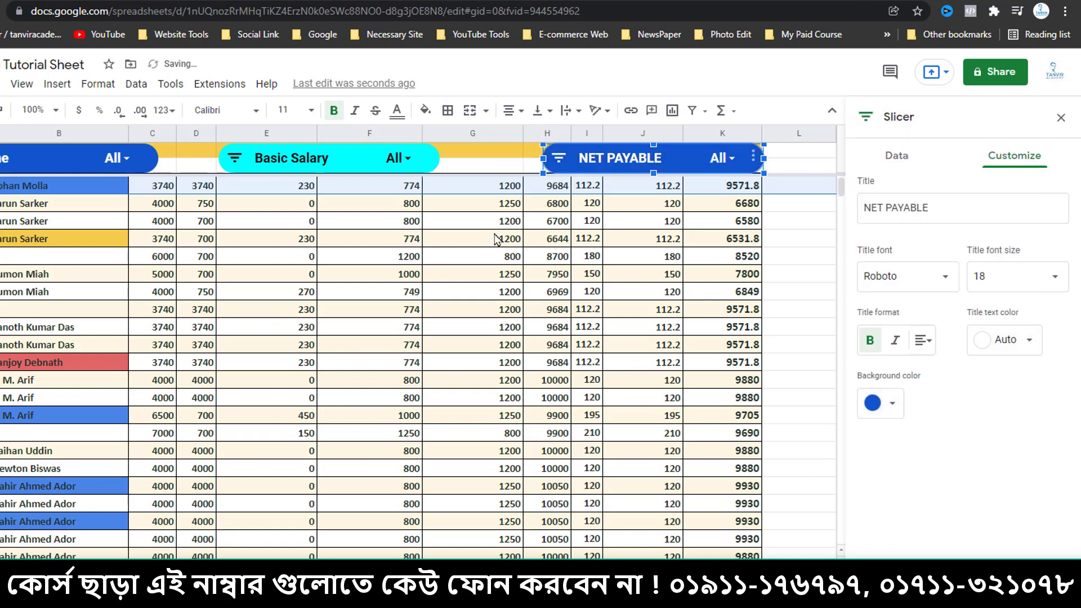
click(1061, 119)
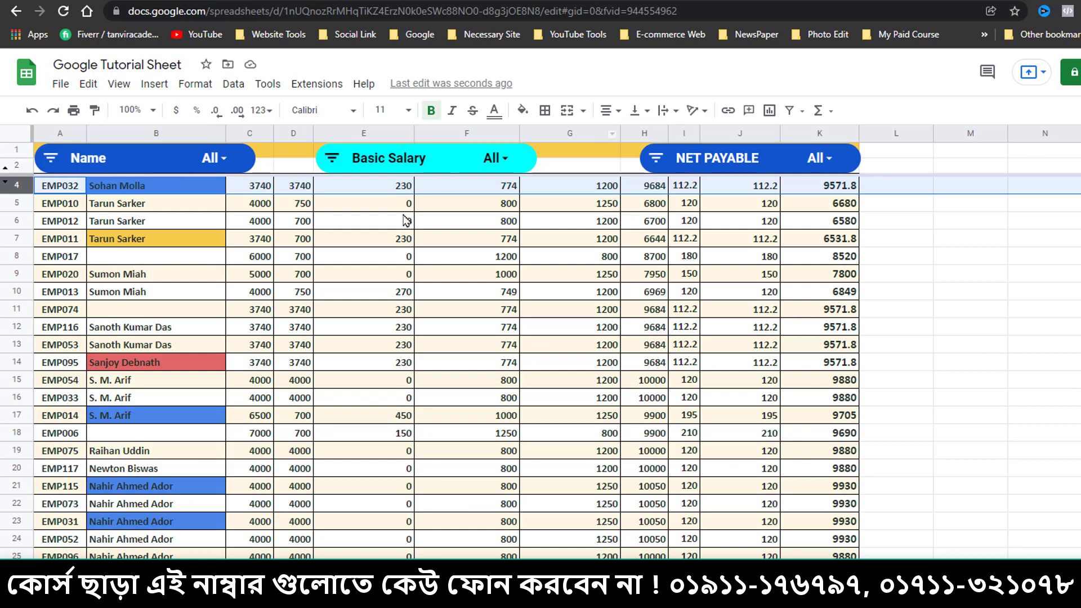
- Turn off the sheet's gridlines and collapse the document's title and menu header
click(977, 278)
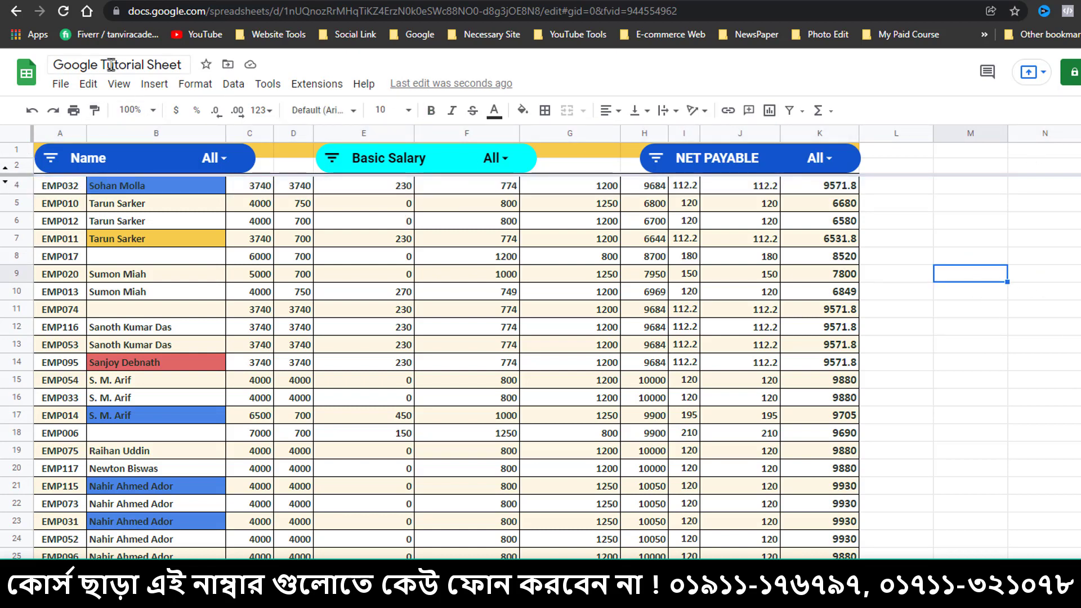
click(119, 84)
mouse_move(145, 115)
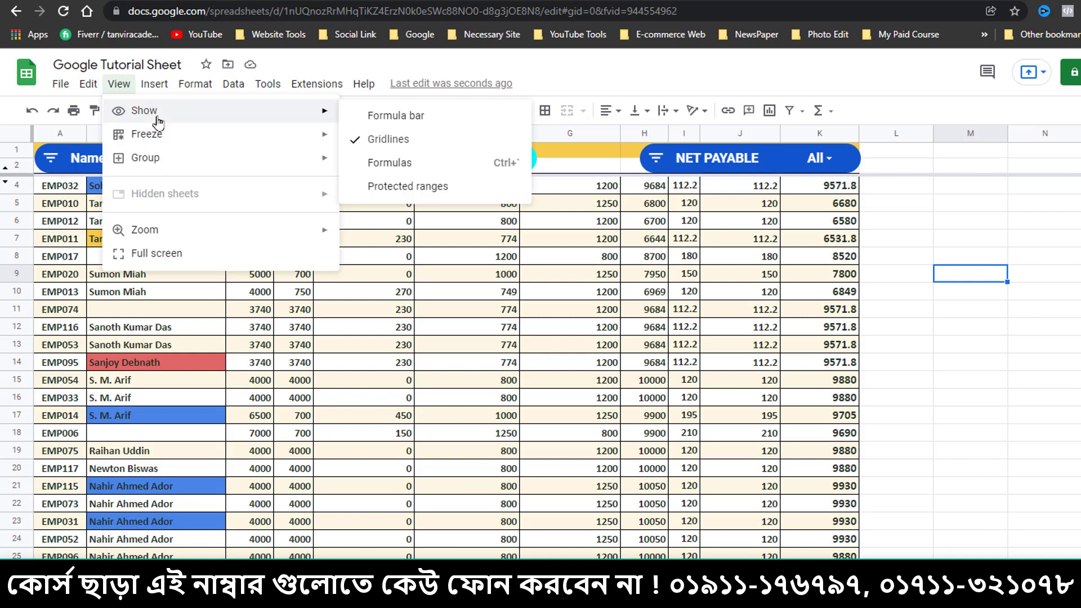
click(357, 140)
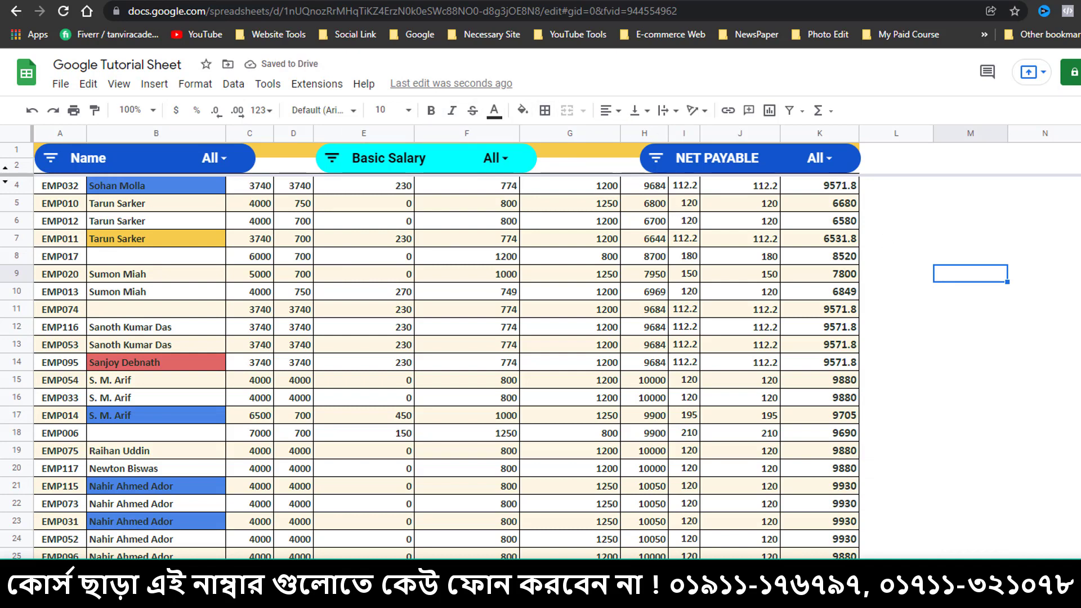
key(ctrl+shift+f)
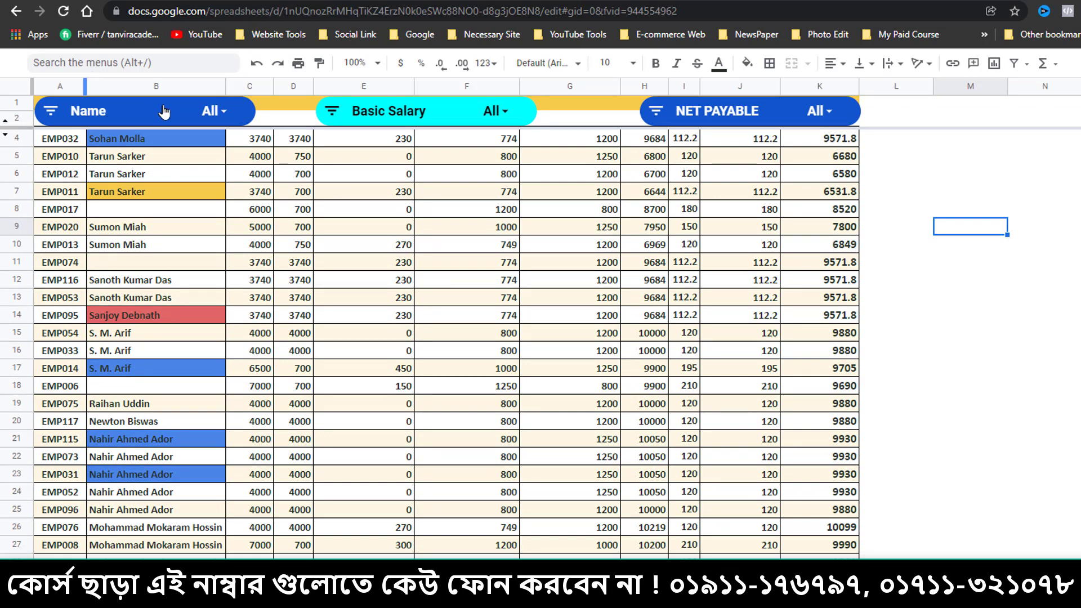
- Filter the table with the Name slicer to only the two employees listed directly after ABC
click(208, 111)
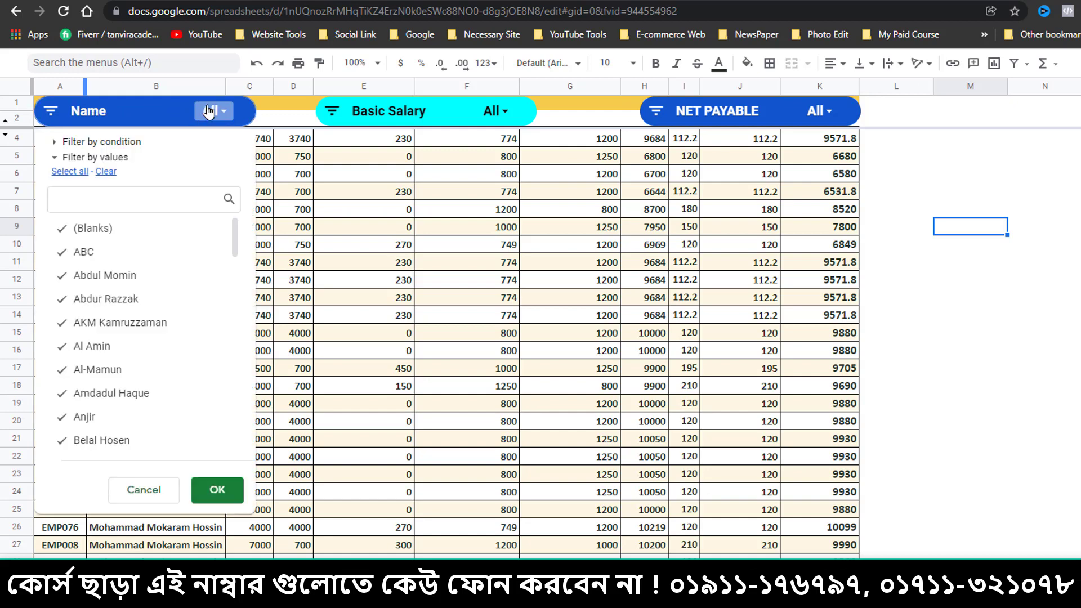
click(104, 174)
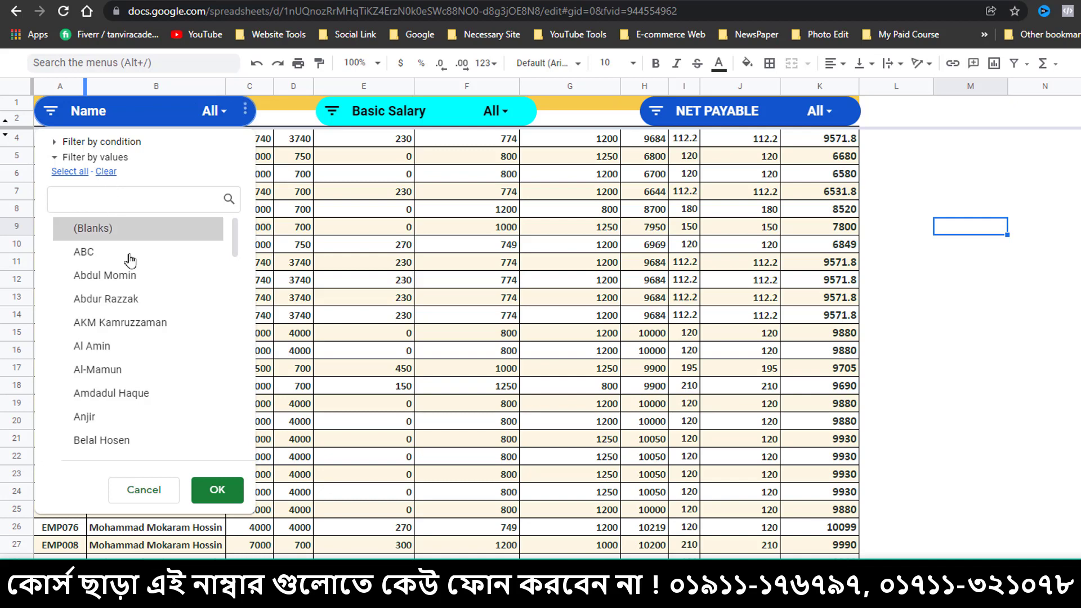
click(112, 275)
click(124, 300)
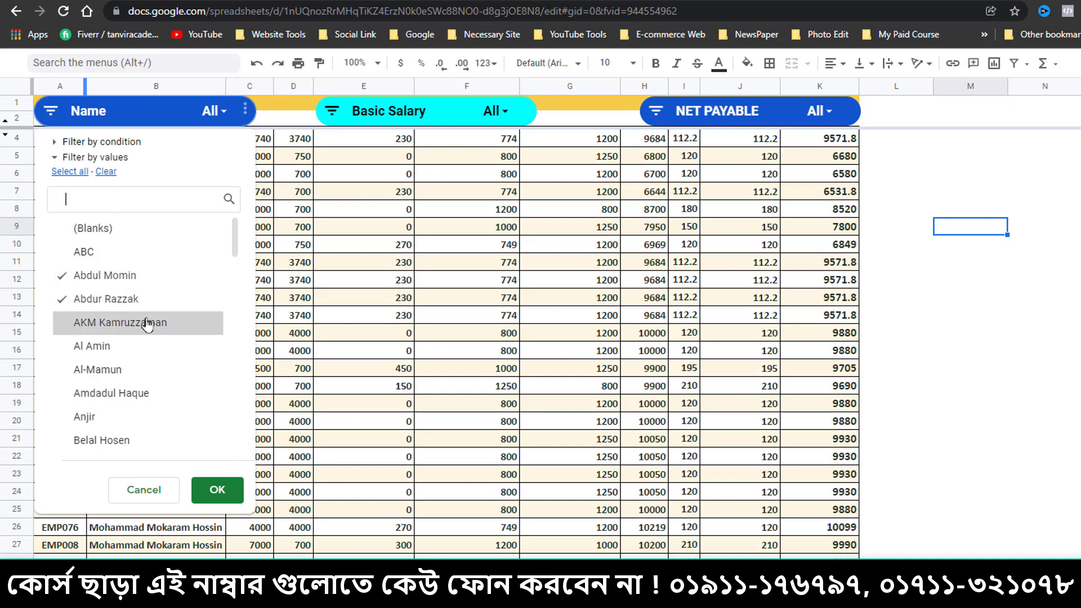
click(224, 487)
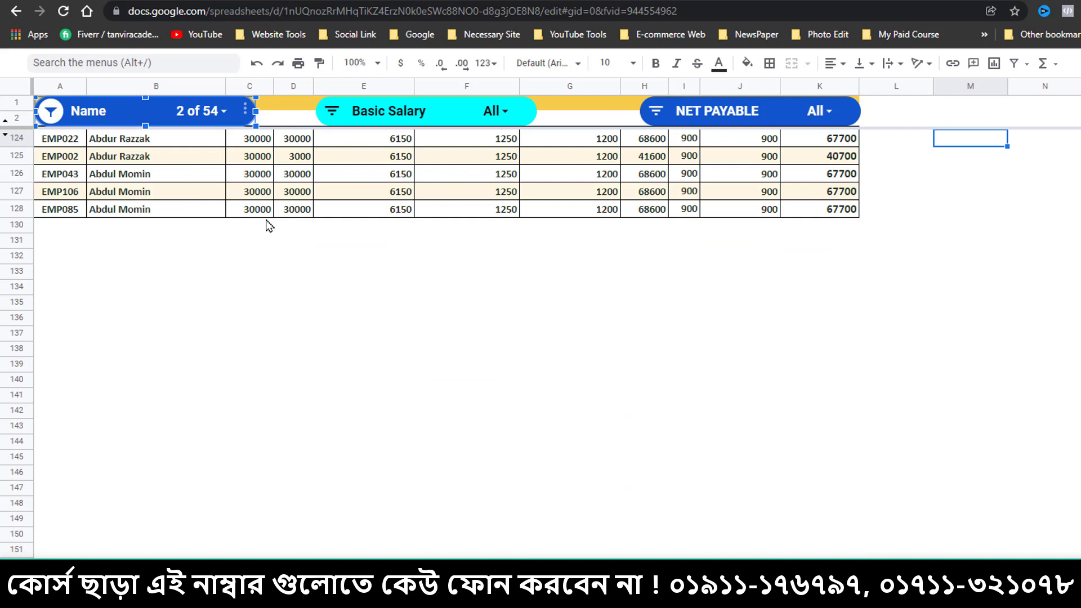
- Reset the Name slicer by selecting all values and return to the first rows of the table
click(200, 115)
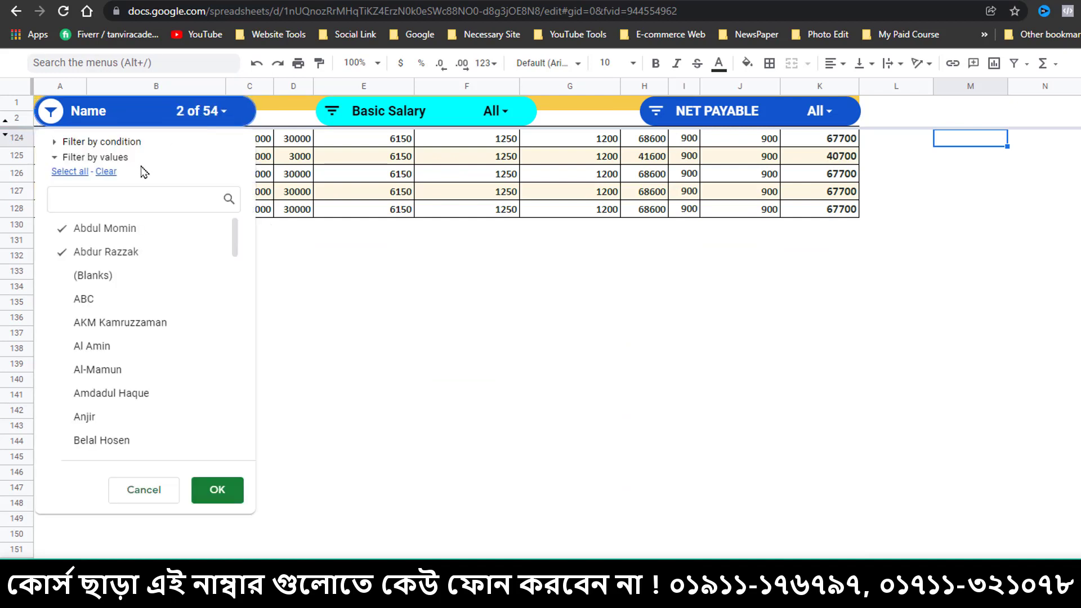
click(72, 174)
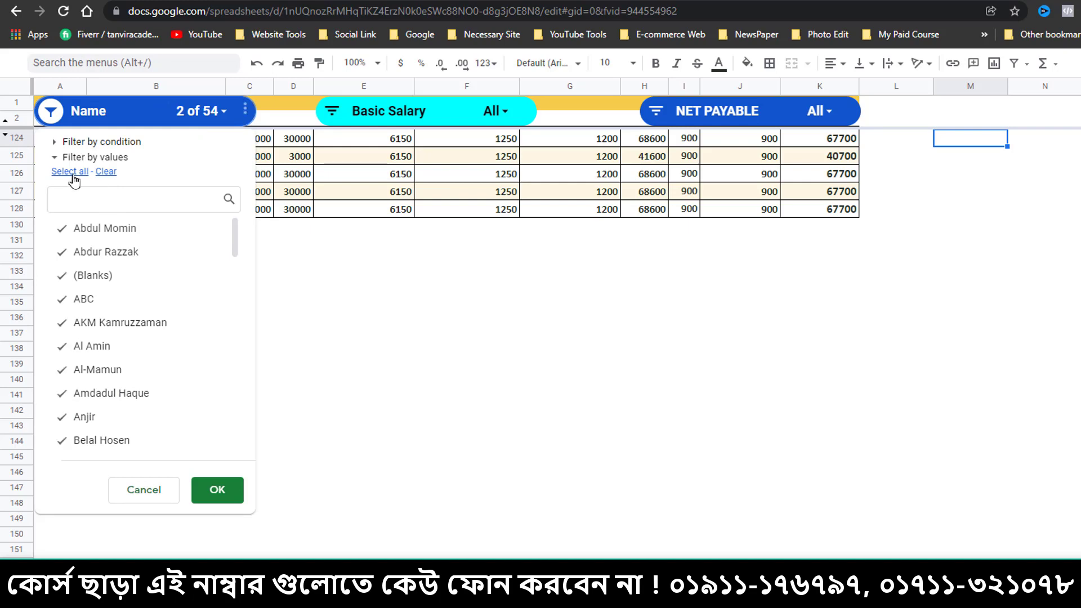
click(215, 498)
scroll(211, 234, up, 14)
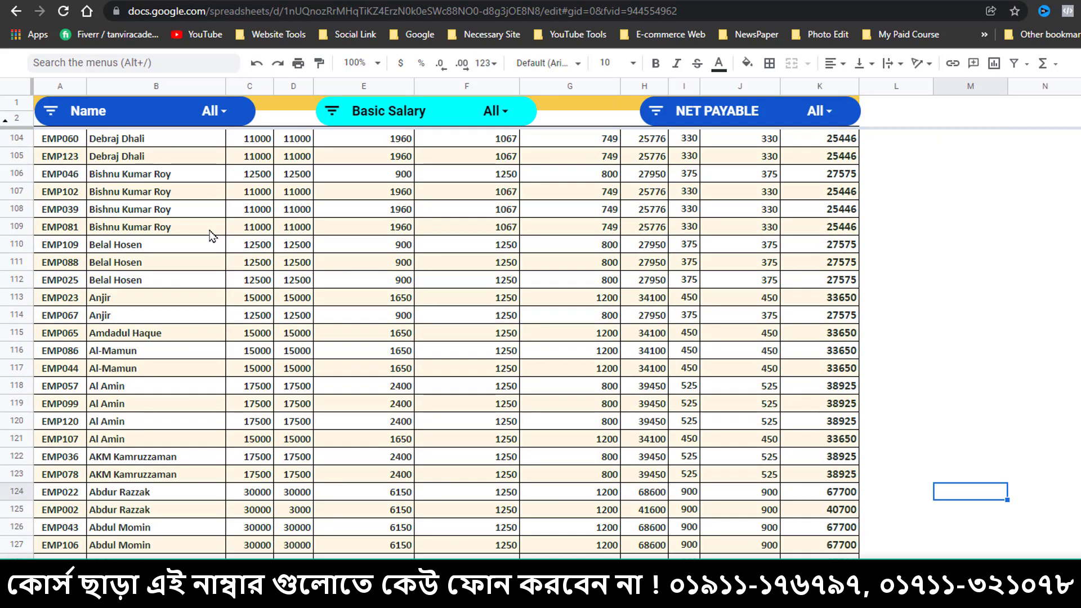
scroll(211, 233, up, 20)
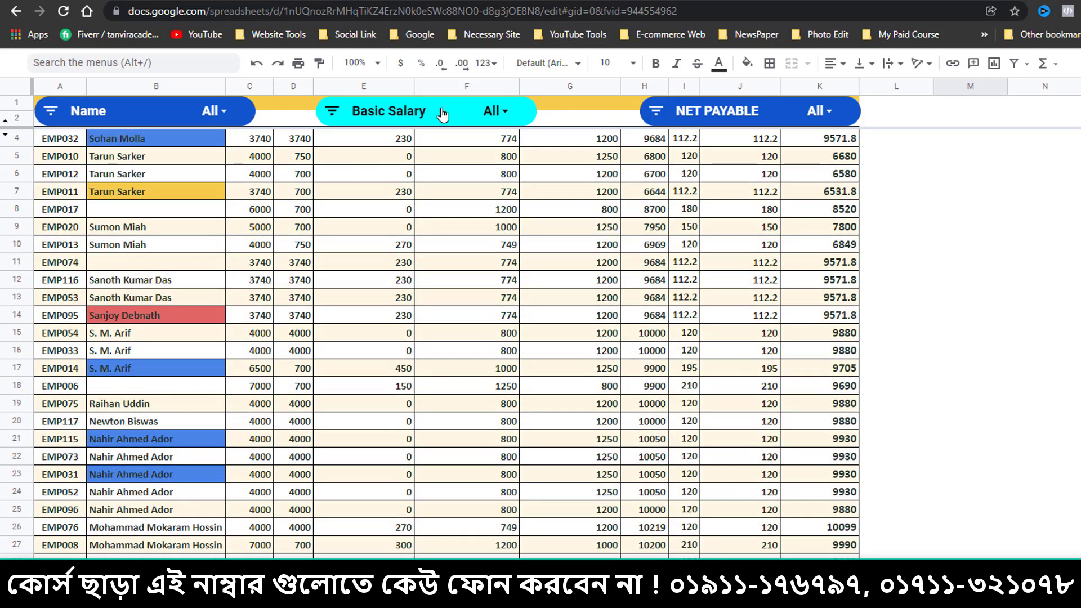
- Clear the Basic Salary slicer's value selection and set a Greater than condition with the value 500
click(493, 112)
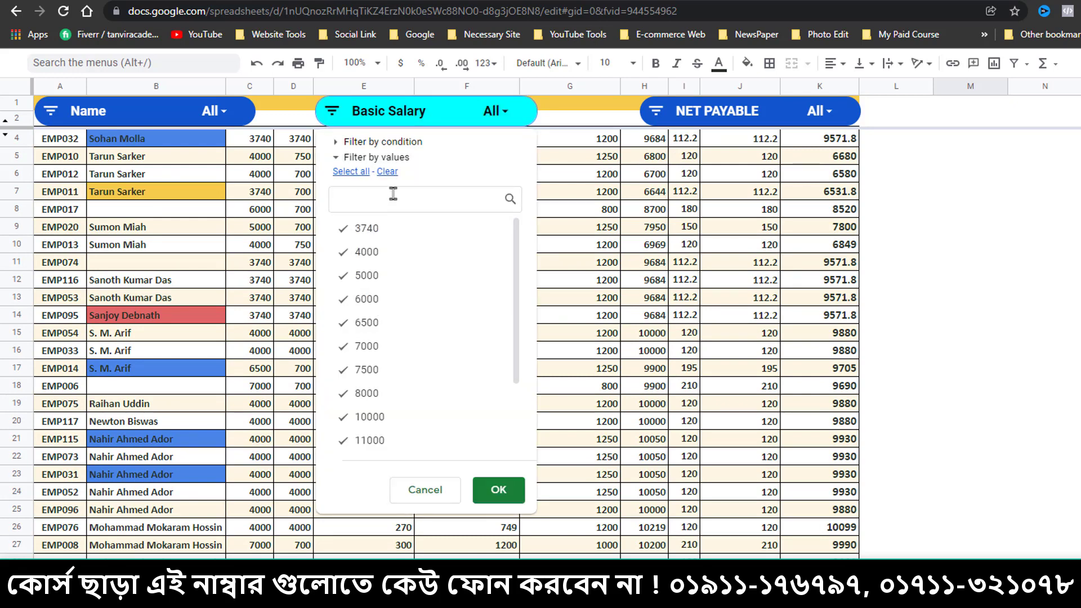
click(386, 172)
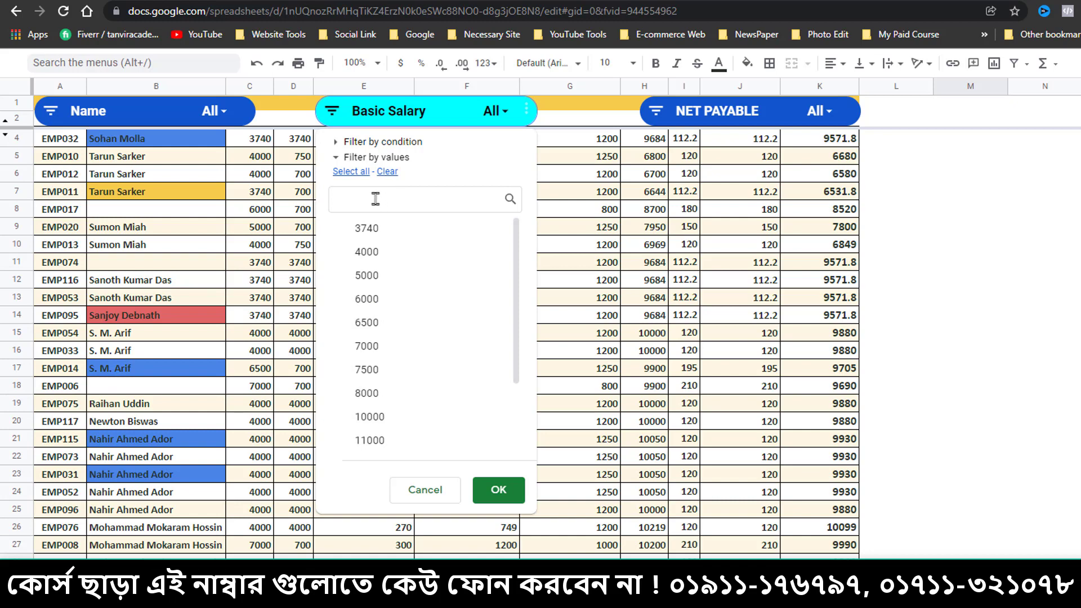
click(375, 198)
click(336, 141)
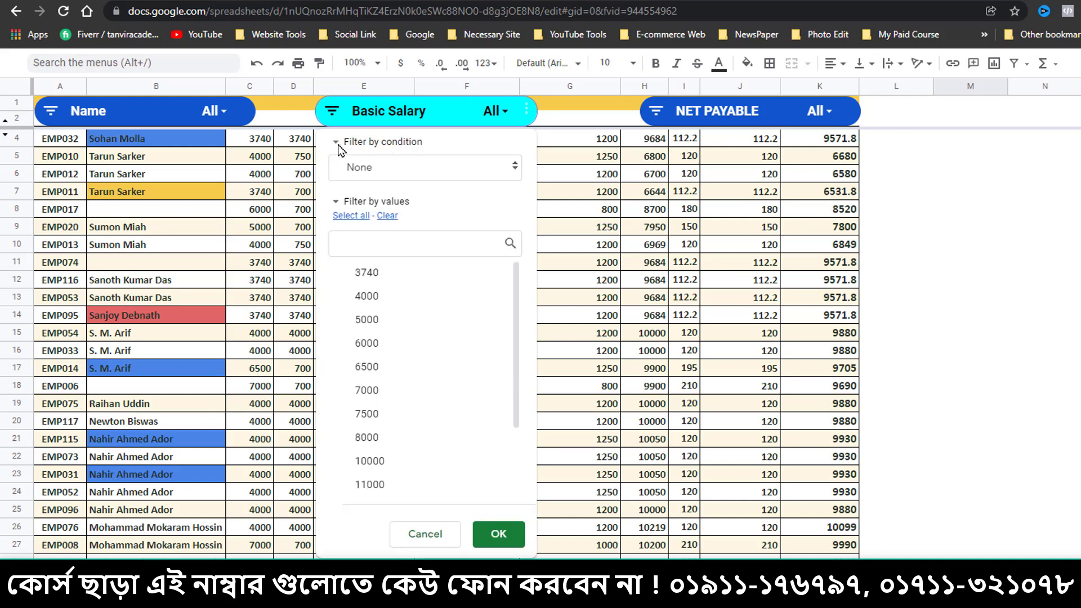
click(414, 169)
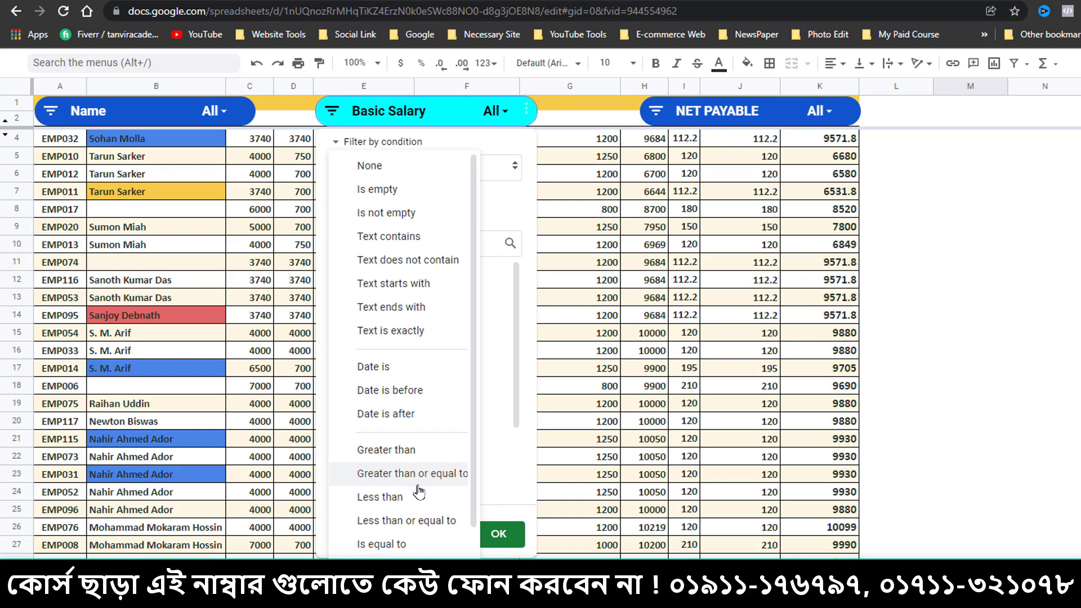
click(415, 449)
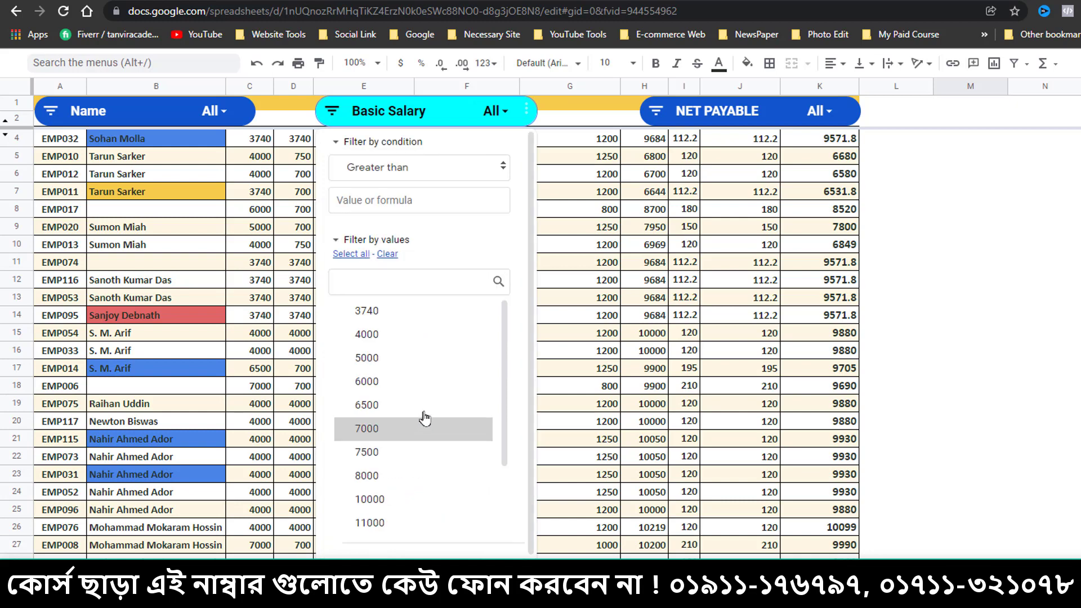
click(440, 201)
text(500)
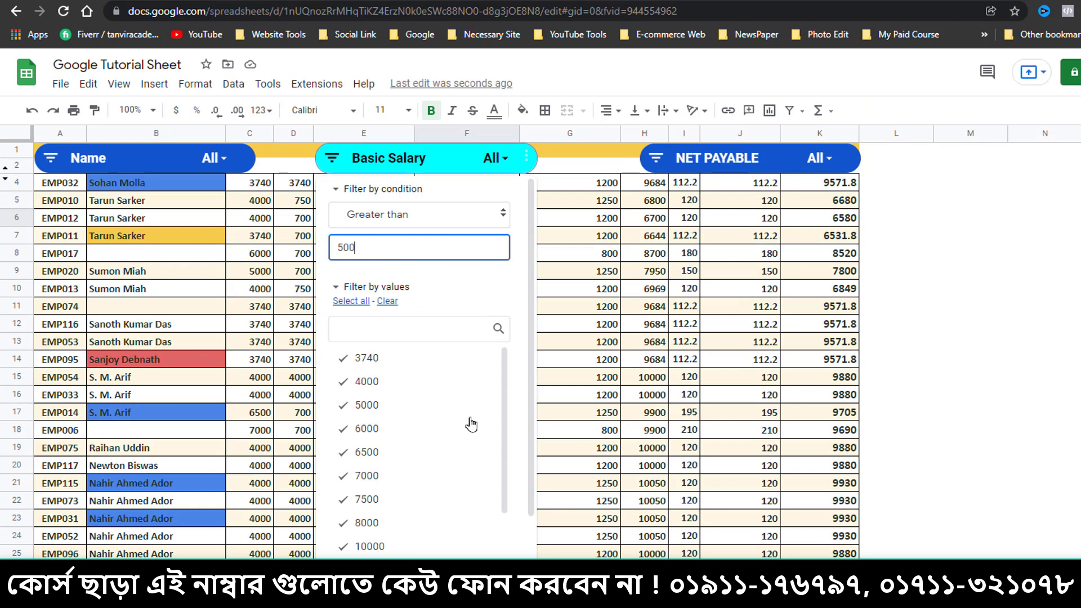
- Set the Basic Salary slicer's Greater than value to 5000 and apply the filter
mouse_move(505, 374)
mouse_down()
mouse_move(508, 469)
mouse_move(509, 355)
mouse_up()
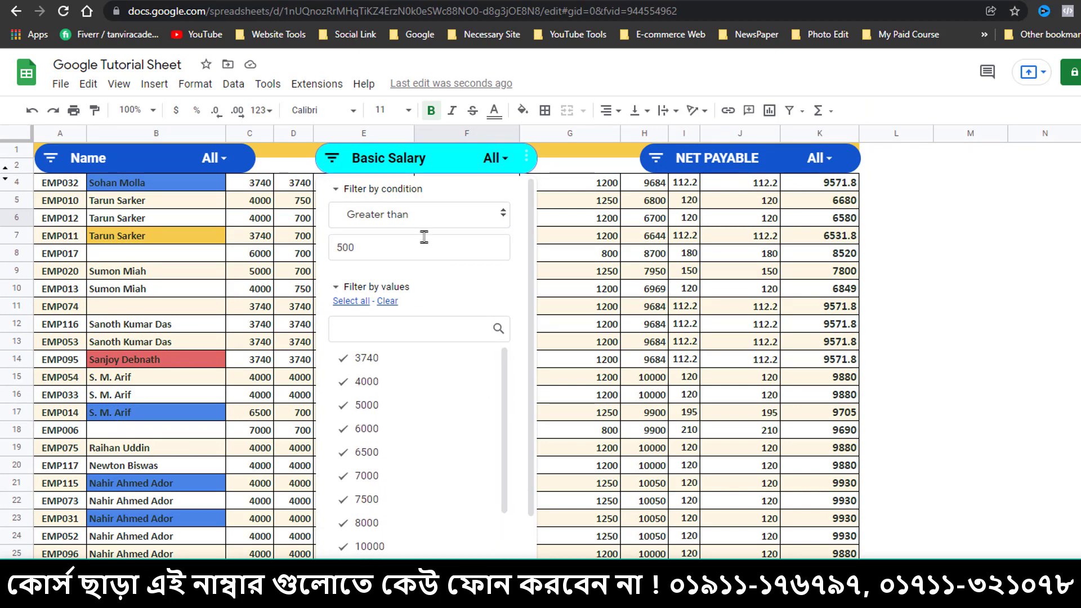
double_click(380, 247)
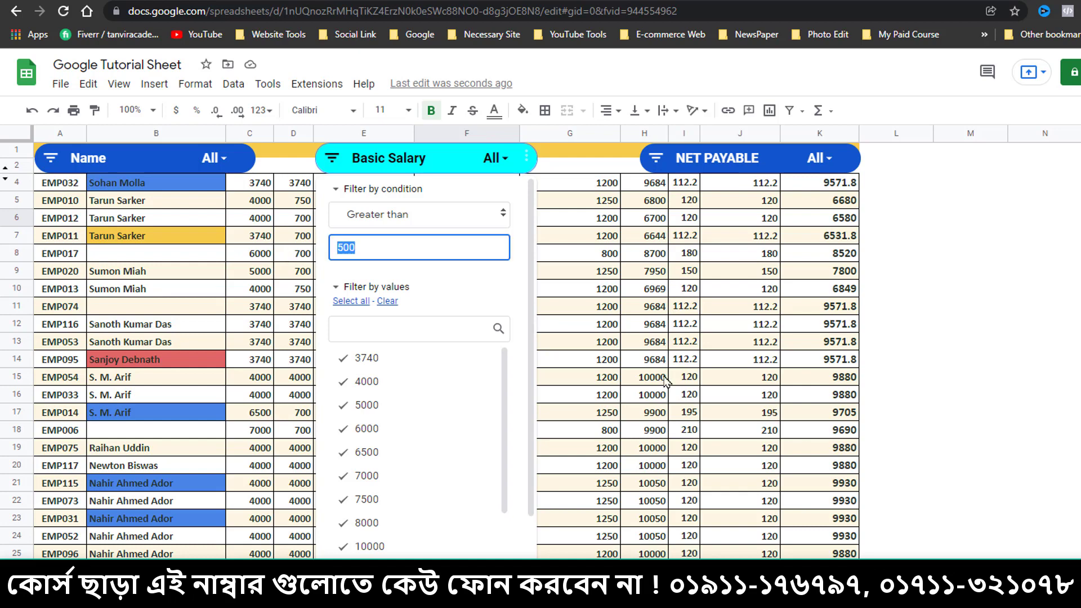
text(5)
click(488, 287)
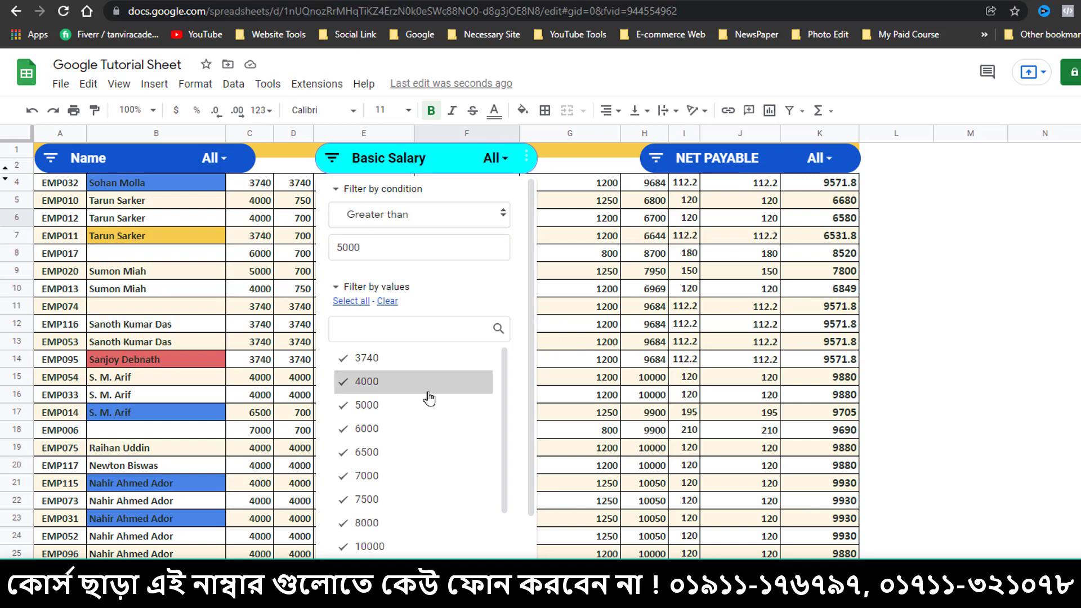
scroll(430, 398, down, 5)
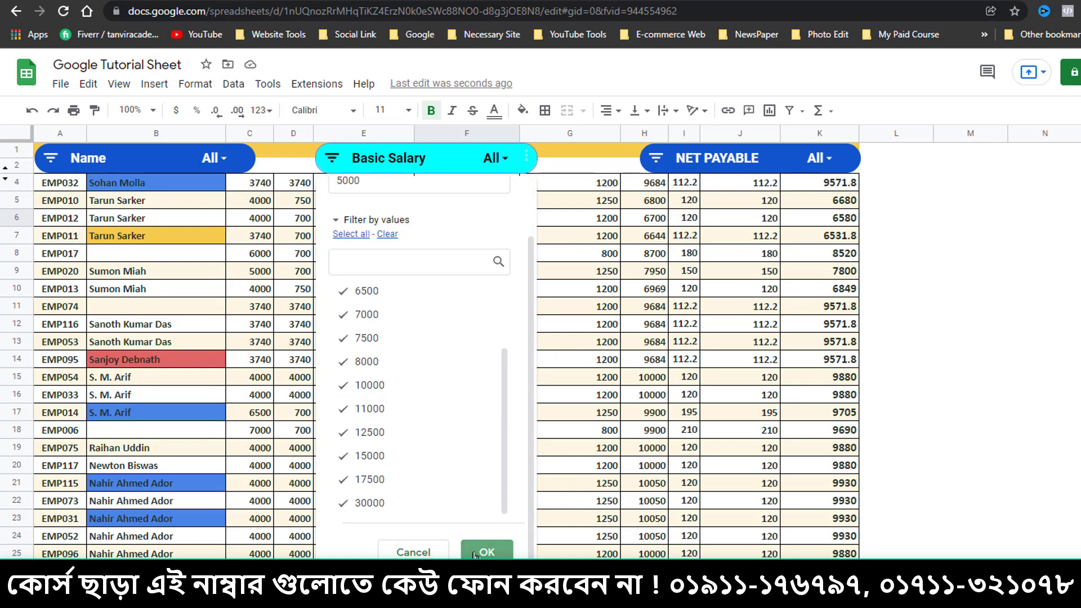
click(485, 552)
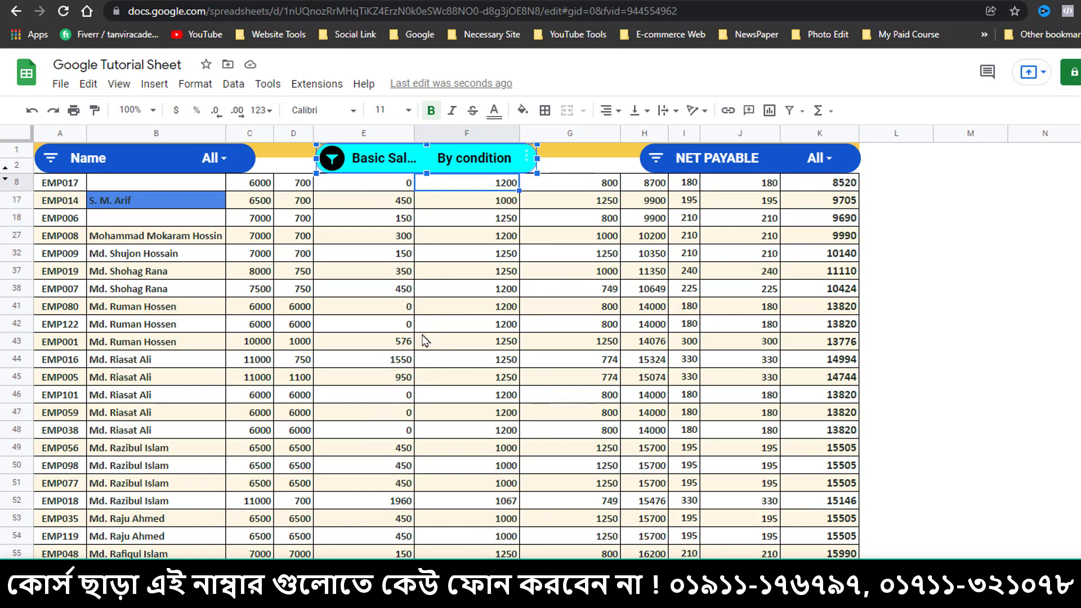
- Filter the NET PAYABLE slicer to only the values 10140, 10424 and 13820
click(816, 161)
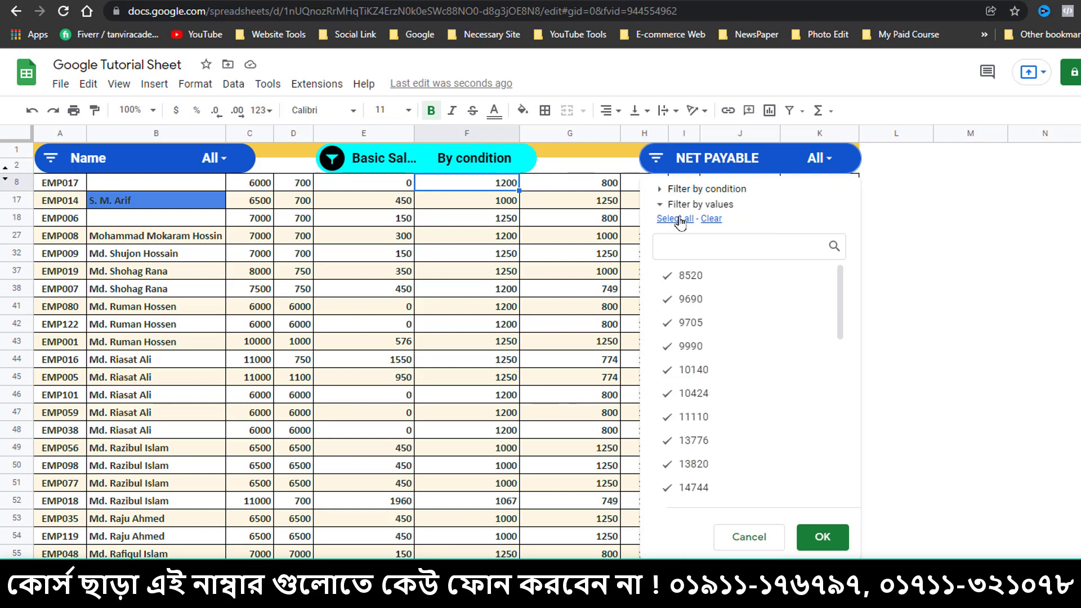
click(712, 220)
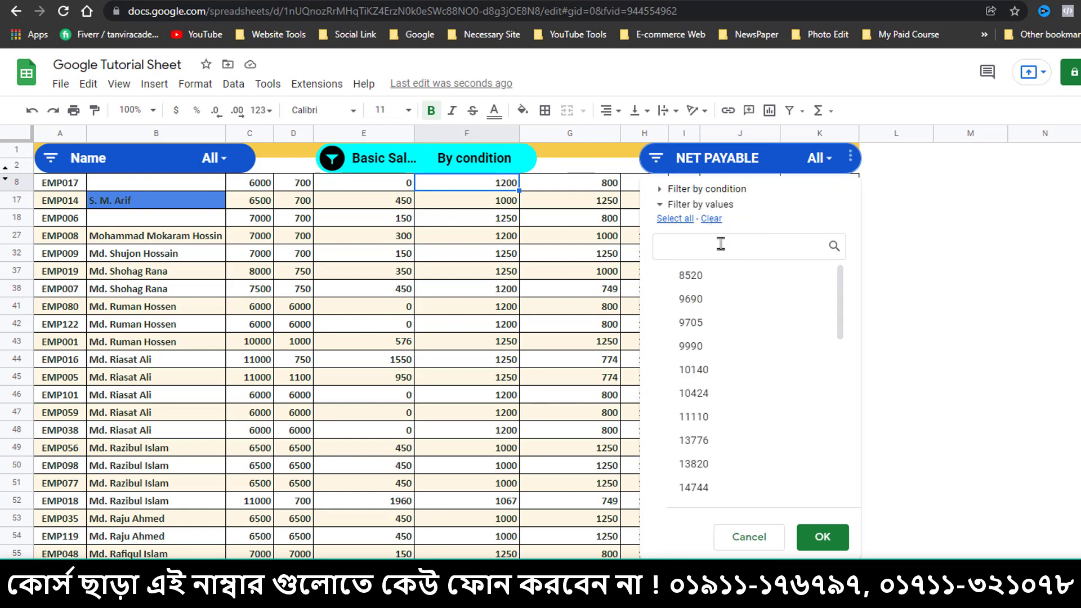
click(691, 372)
click(693, 394)
click(697, 465)
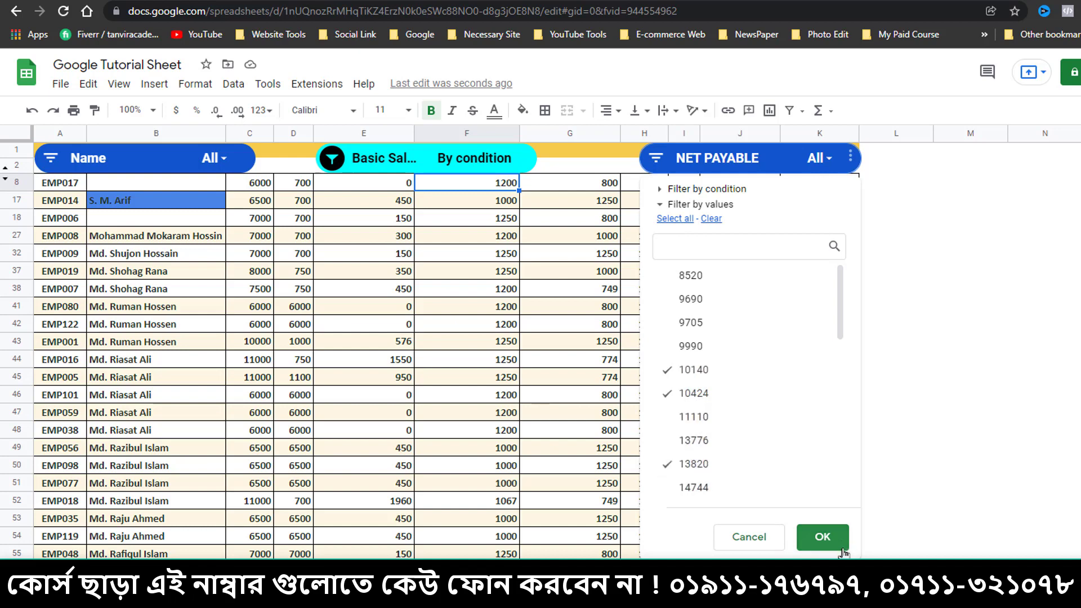
click(822, 537)
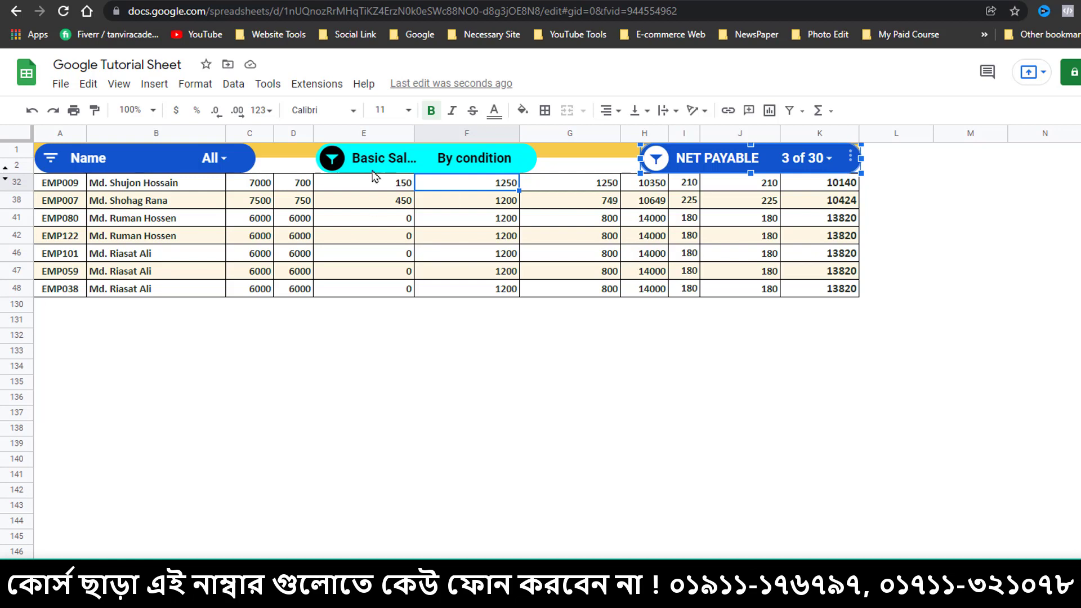
- Reset the NET PAYABLE slicer by selecting all of its values
click(830, 161)
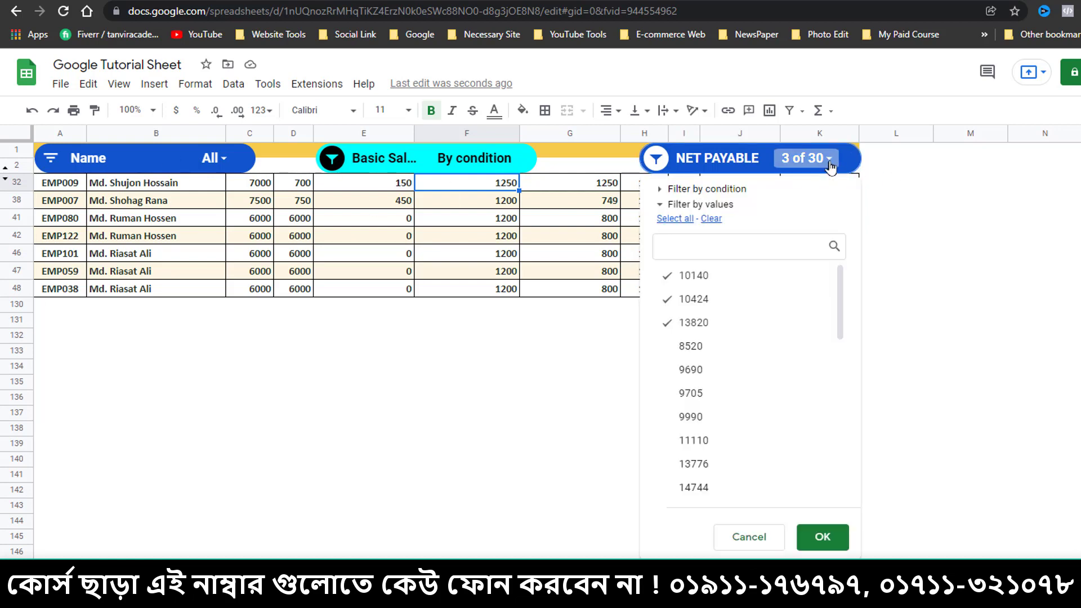
click(710, 219)
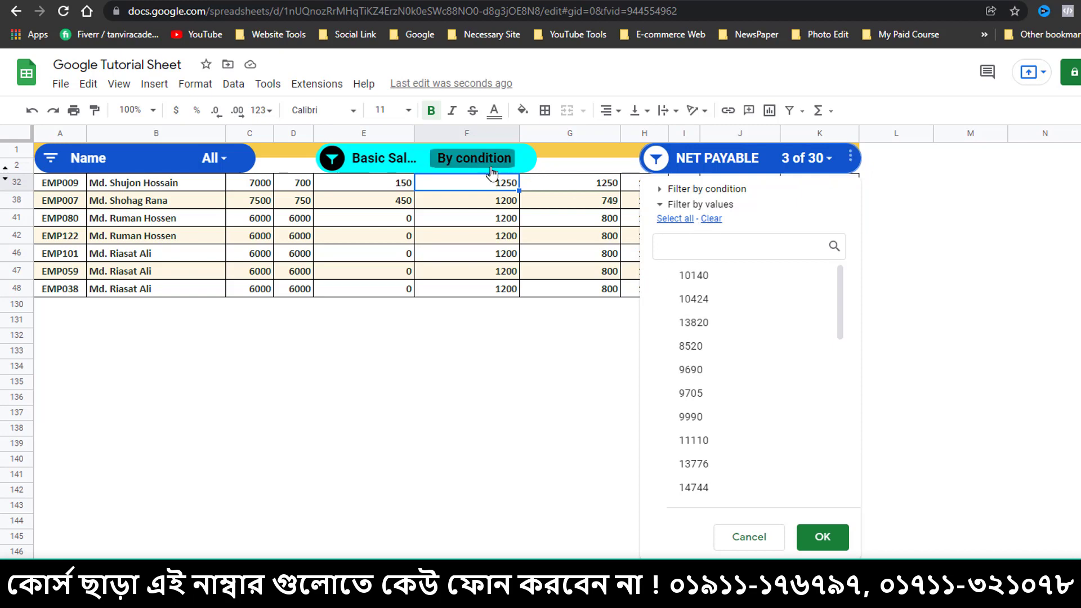
click(675, 221)
click(822, 536)
- Clear the Basic Salary slicer's Greater than value, set its filter condition to None and apply it
click(467, 159)
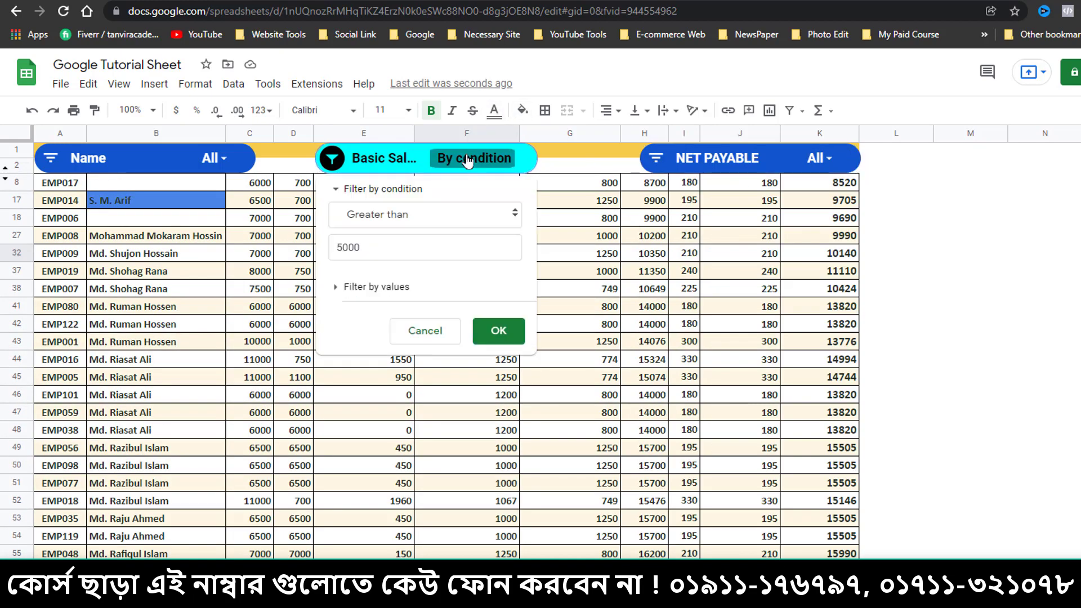
double_click(378, 243)
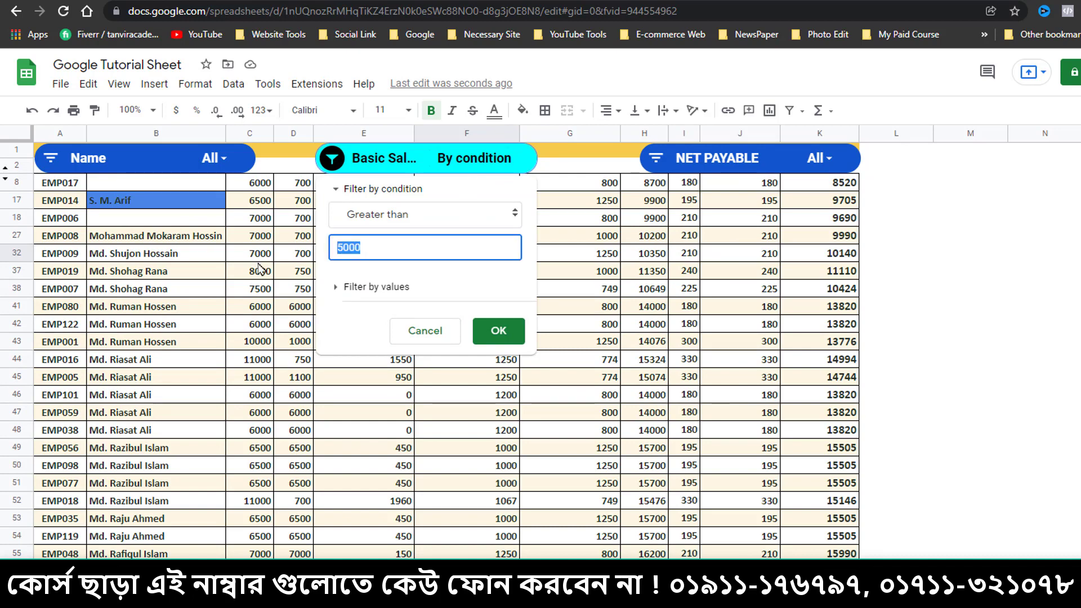
key(BackSpace)
click(459, 214)
scroll(417, 87, up, 1)
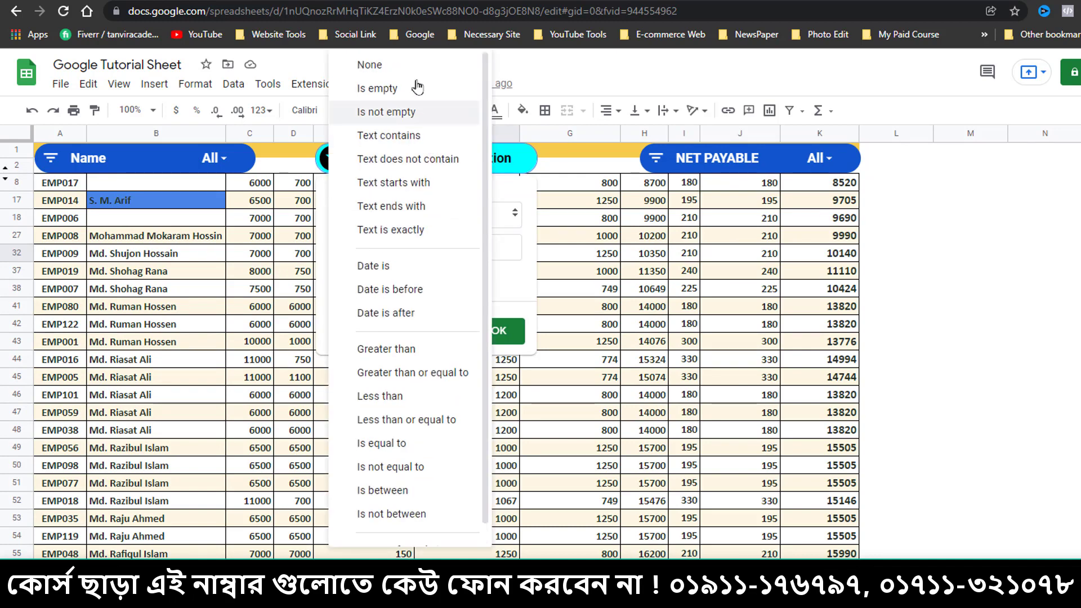
click(413, 66)
click(495, 290)
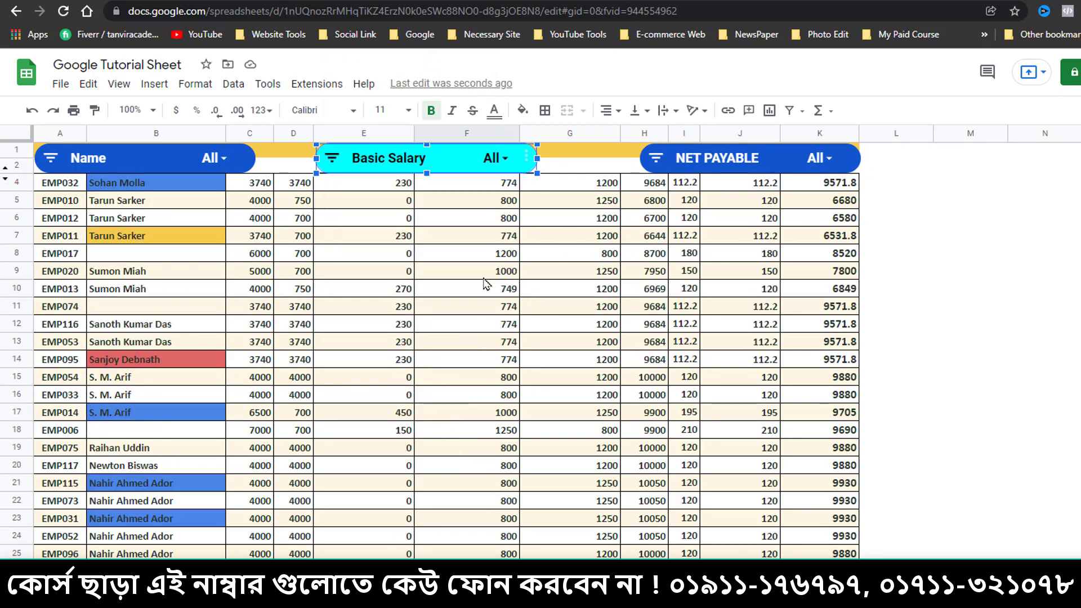
click(484, 277)
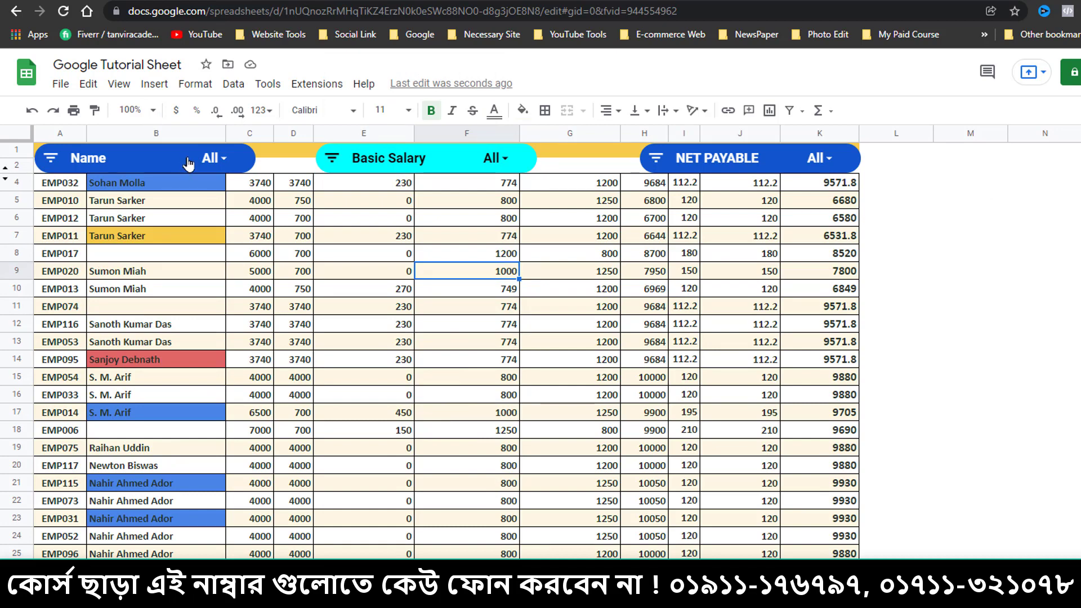
- Delete the Name, Basic Salary and NET PAYABLE slicers from above the salary table
click(252, 167)
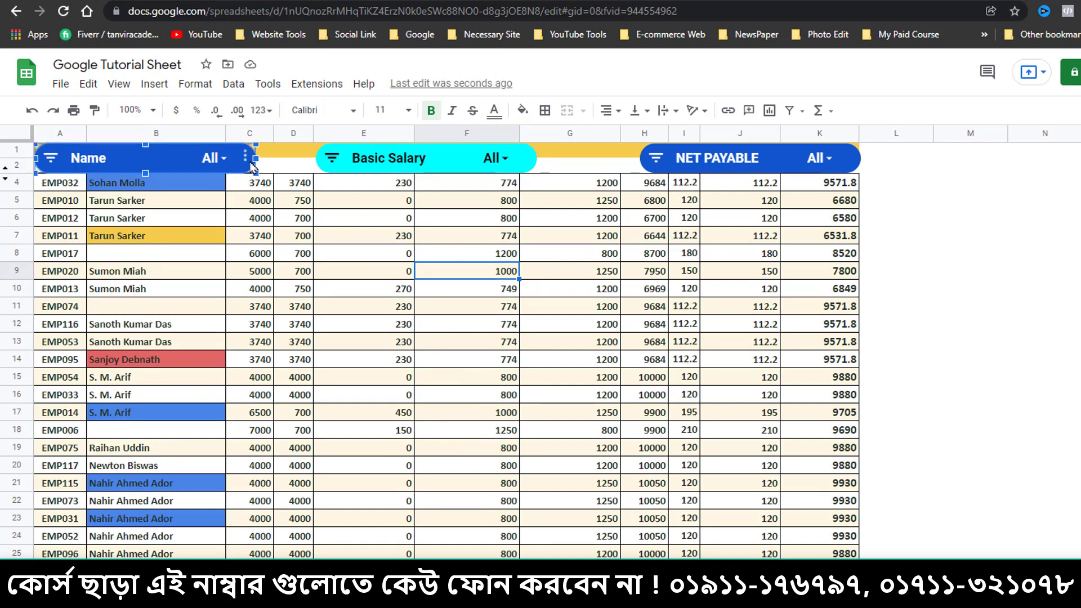
key(Delete)
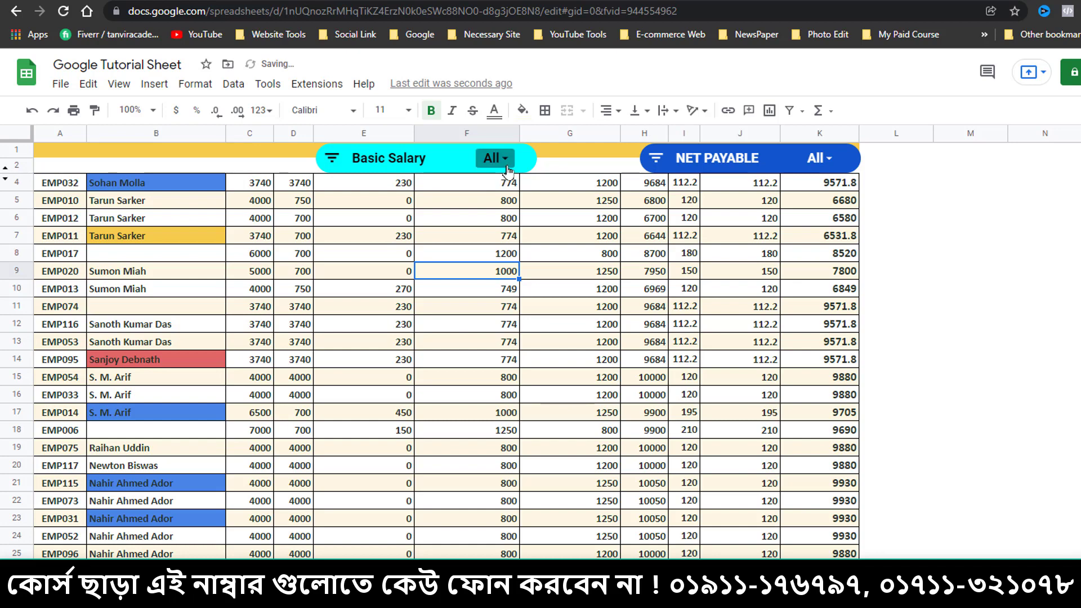
click(495, 159)
click(528, 168)
key(Delete)
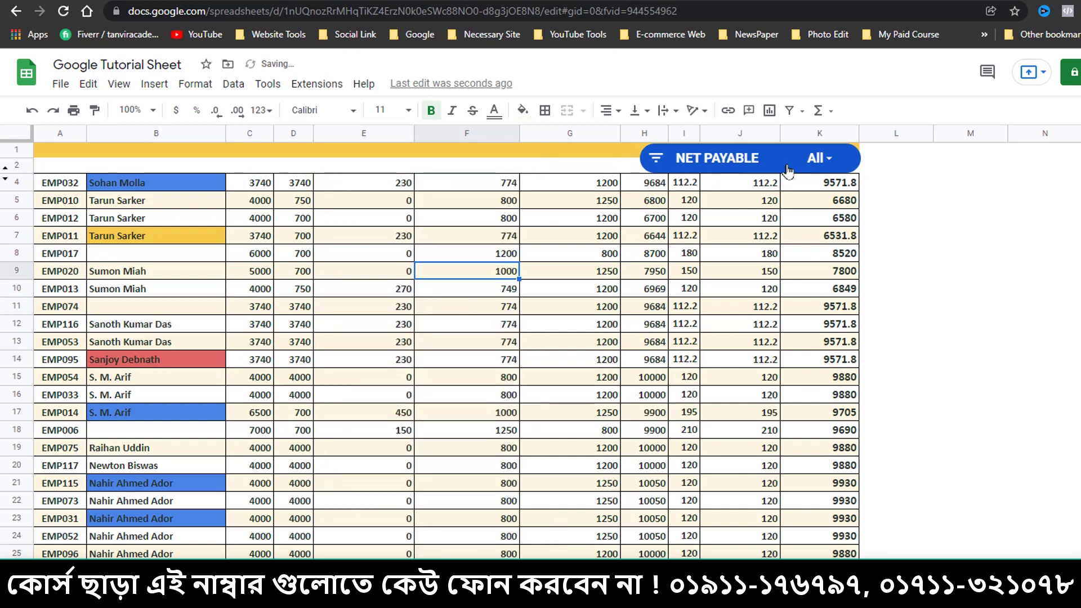
click(785, 169)
key(Delete)
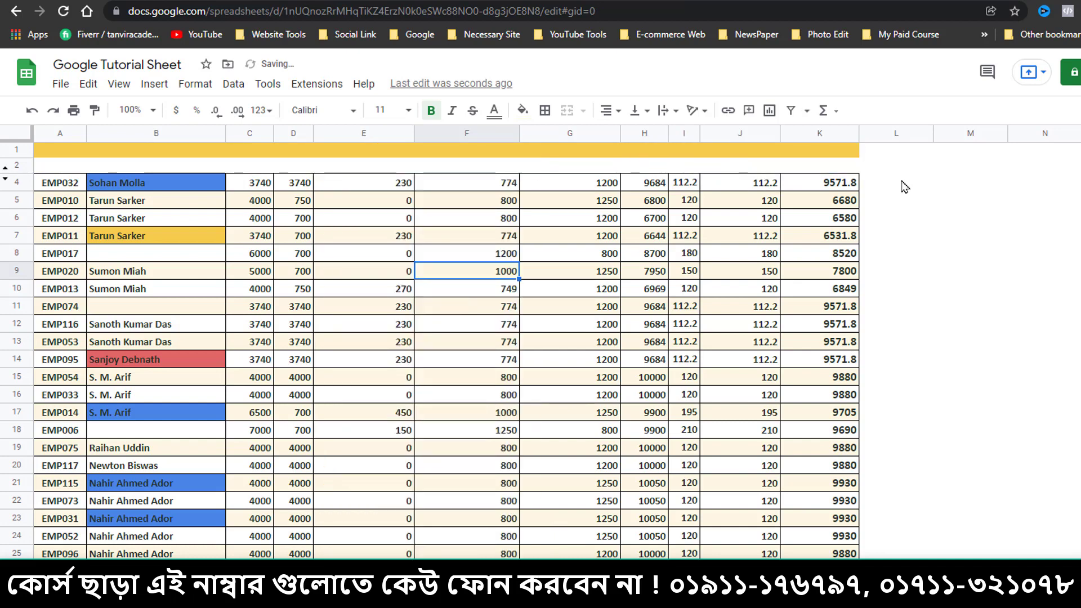